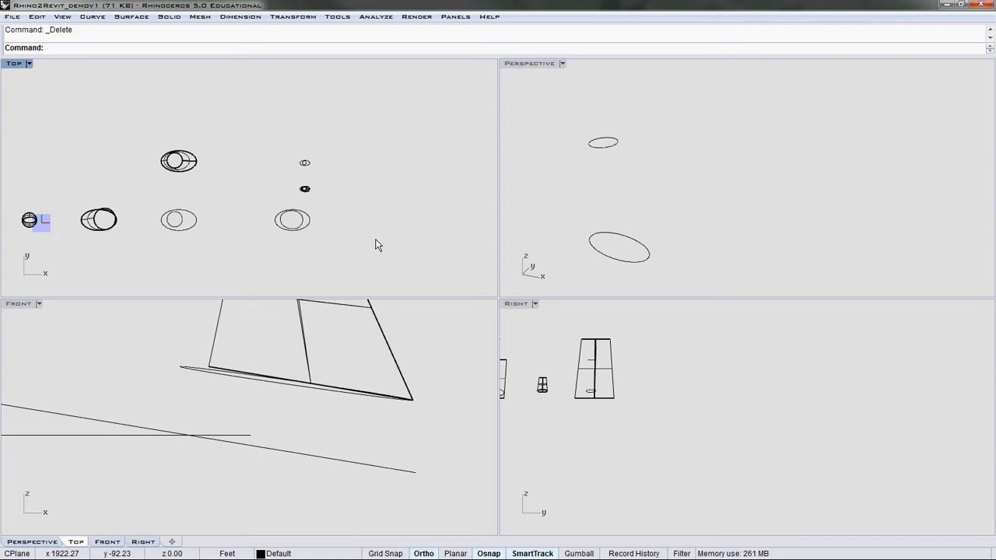
Survey the arrangement of loose profile curves and finished lofted forms in the Top and Perspective views.
scroll(376, 245, "down", 3)
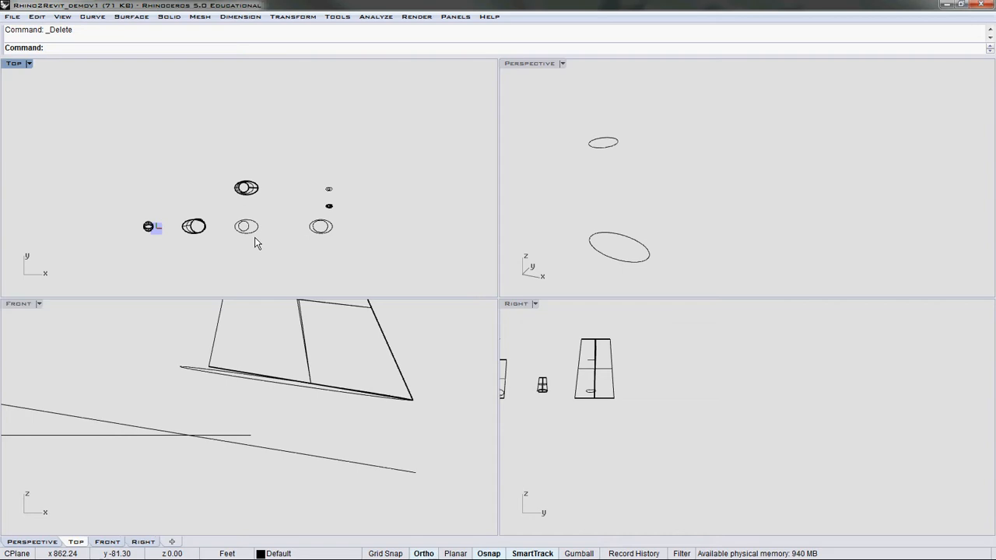
scroll(256, 243, "up", 5)
scroll(140, 225, "up", 2)
scroll(140, 225, "up", 4)
scroll(140, 226, "down", 4)
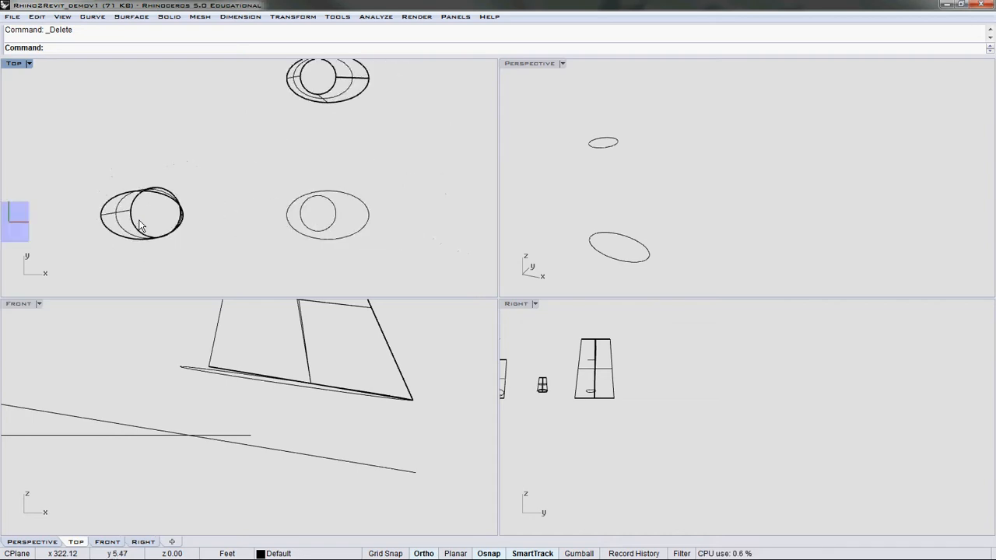
scroll(249, 226, "down", 3)
scroll(318, 235, "down", 2)
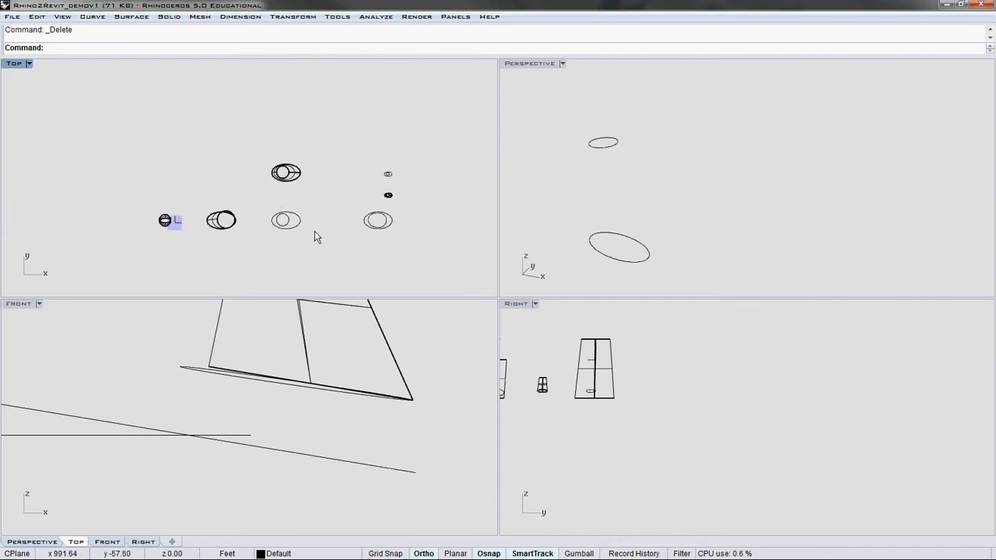
left_click_drag(314, 6, 404, 1)
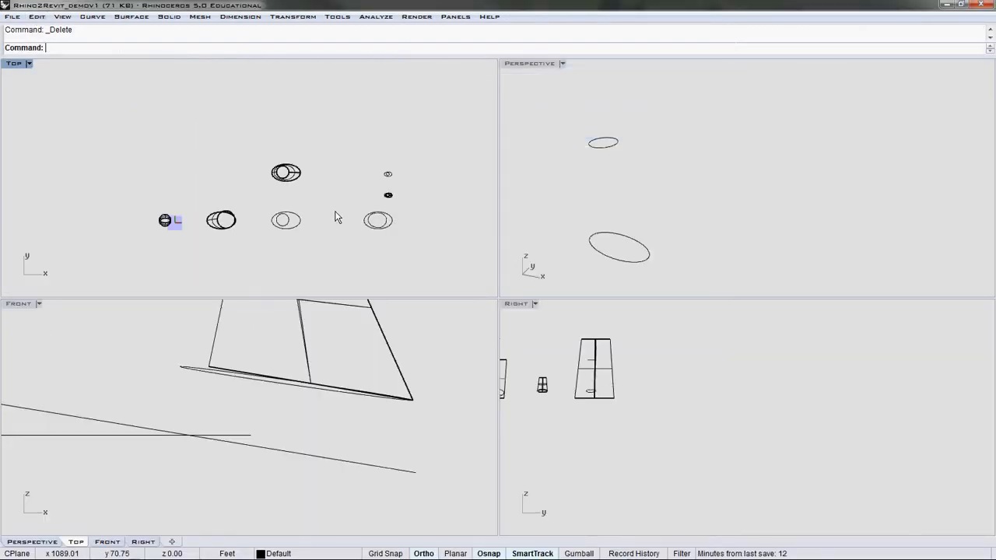
scroll(338, 215, "up", 4)
scroll(142, 226, "down", 4)
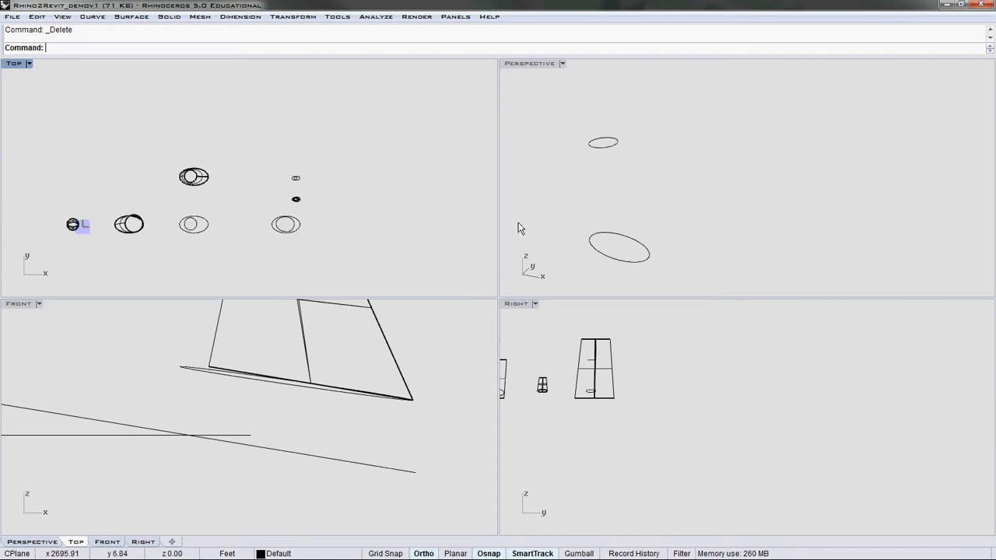
left_click(715, 223)
scroll(736, 210, "down", 5)
scroll(734, 206, "down", 2)
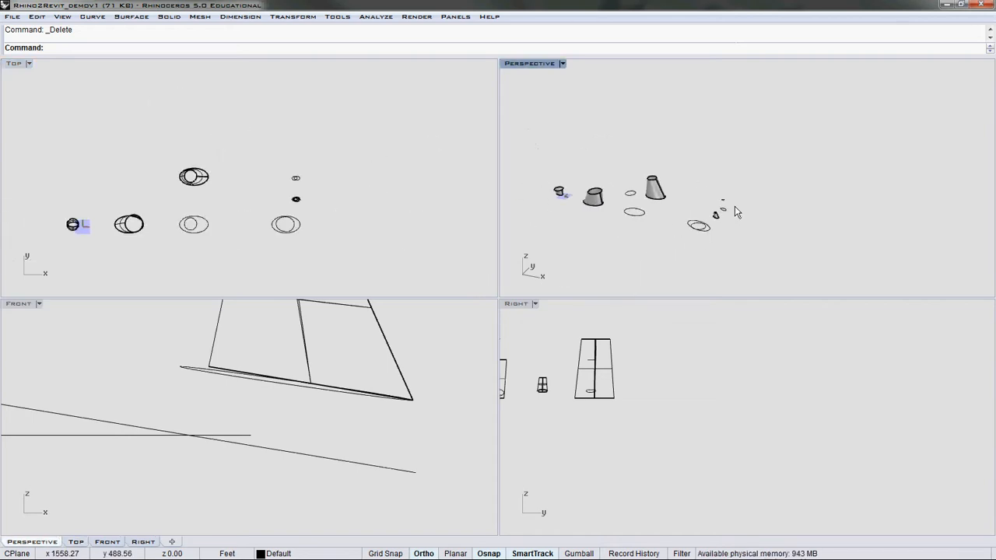
left_click(219, 222)
scroll(218, 224, "up", 4)
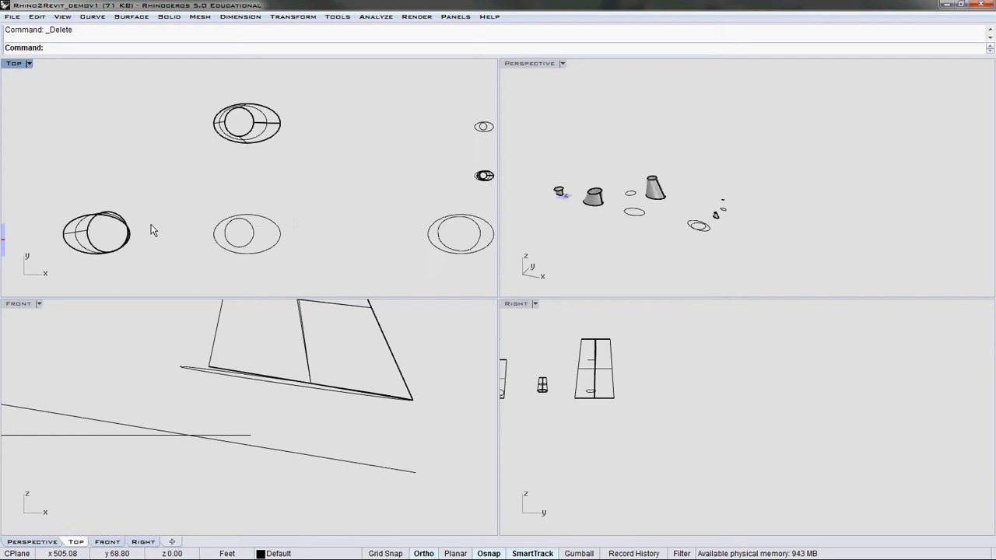
scroll(260, 225, "down", 4)
left_click(536, 231)
left_click(357, 199)
scroll(359, 196, "up", 17)
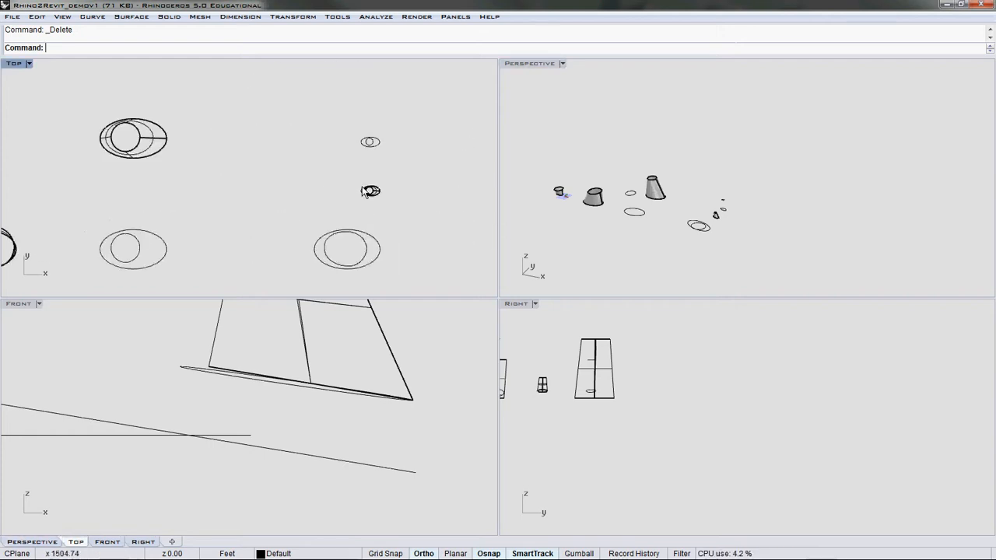
scroll(293, 192, "down", 10)
scroll(292, 198, "down", 4)
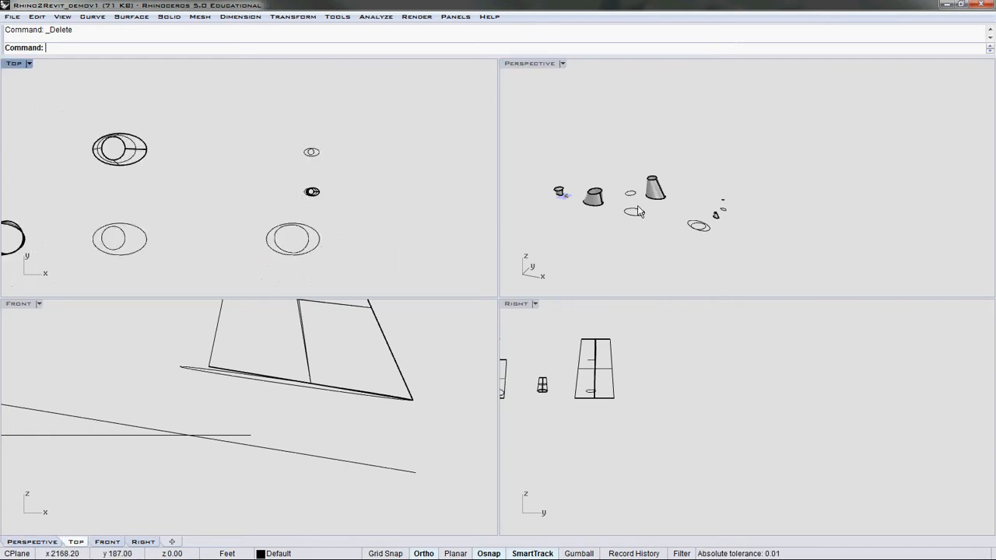
Inspect the small lofted cone and the separate pair of small curves beside it in the Perspective view.
left_click(683, 236)
scroll(730, 216, "up", 5)
scroll(708, 223, "up", 6)
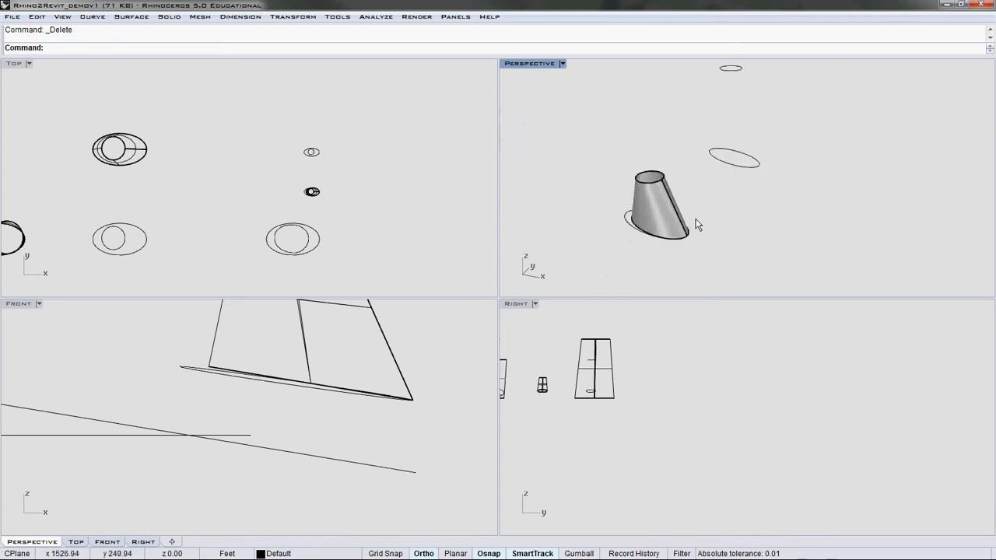
scroll(614, 224, "down", 2)
scroll(612, 228, "down", 4)
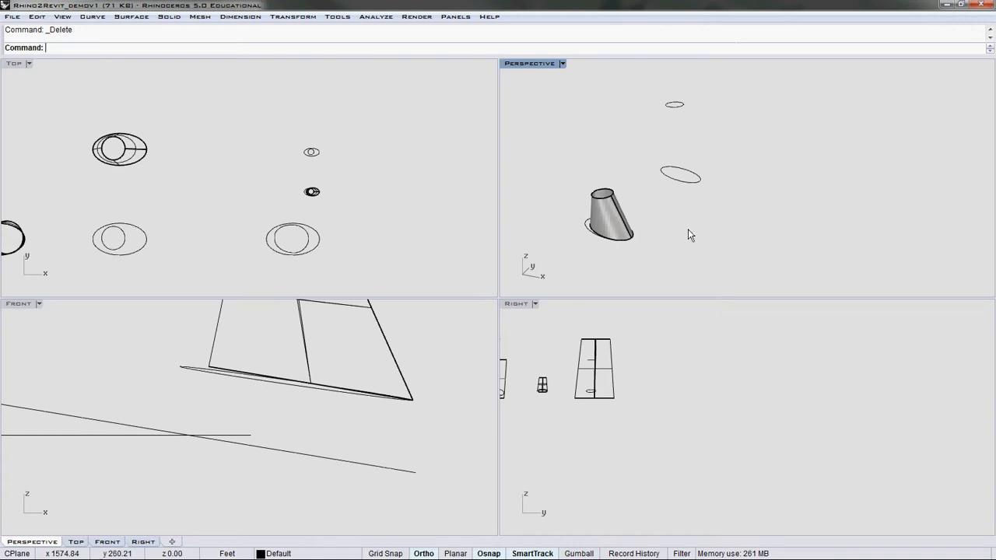
scroll(687, 229, "down", 2)
scroll(677, 226, "up", 4)
left_click(629, 213)
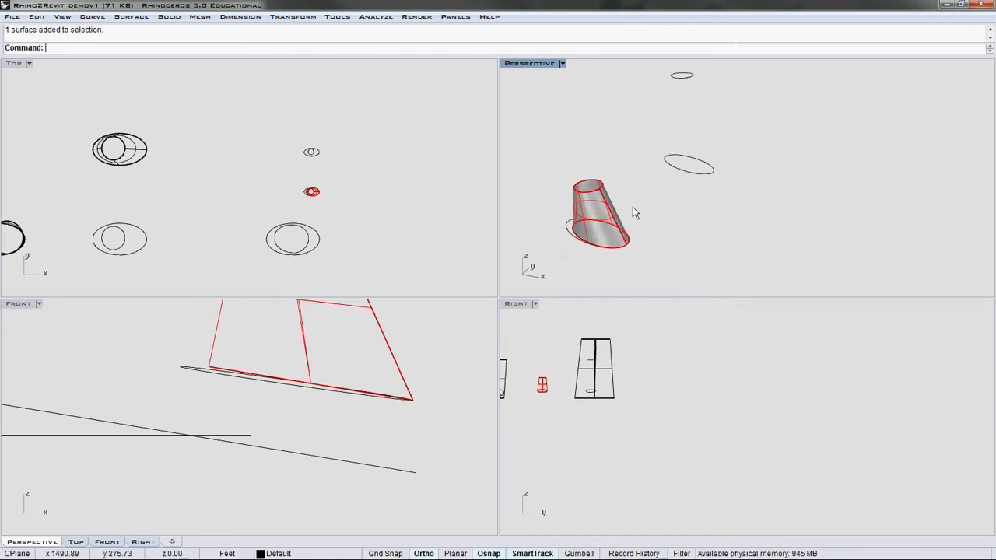
scroll(633, 208, "down", 4)
left_click(659, 239)
scroll(668, 209, "down", 4)
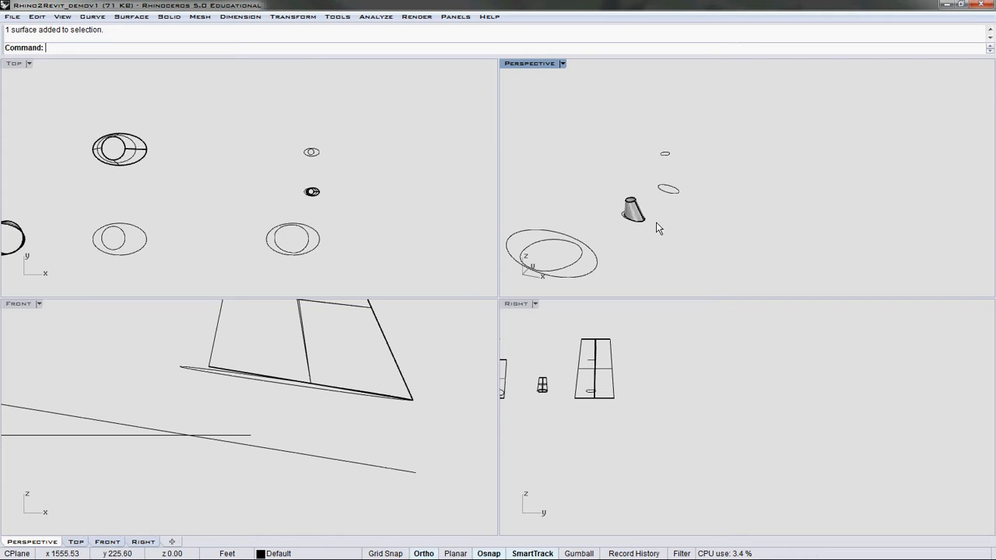
scroll(655, 223, "down", 3)
scroll(666, 196, "up", 8)
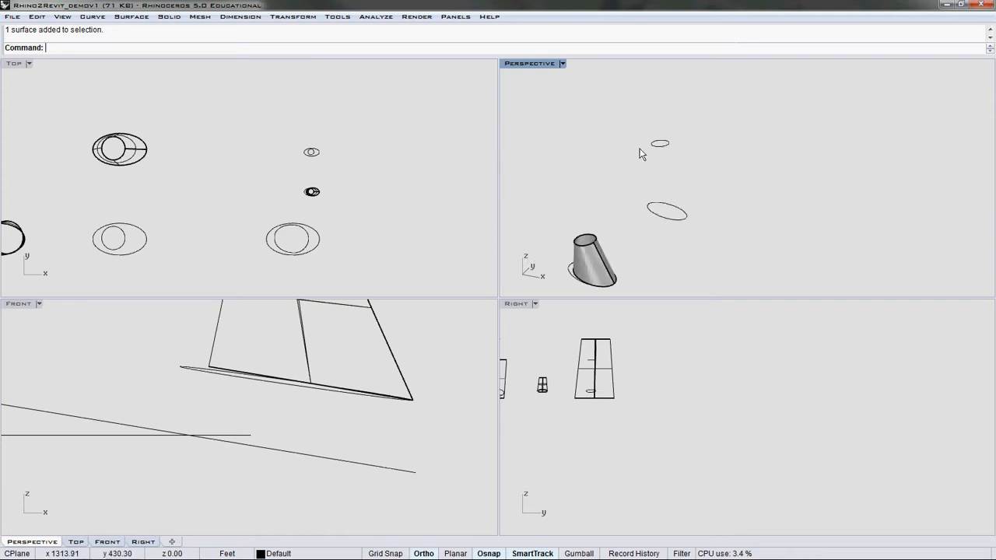
Examine the small pair's base ellipse and its circle from above, comparing their outlines in the Top view.
left_click(661, 143)
left_click(678, 218)
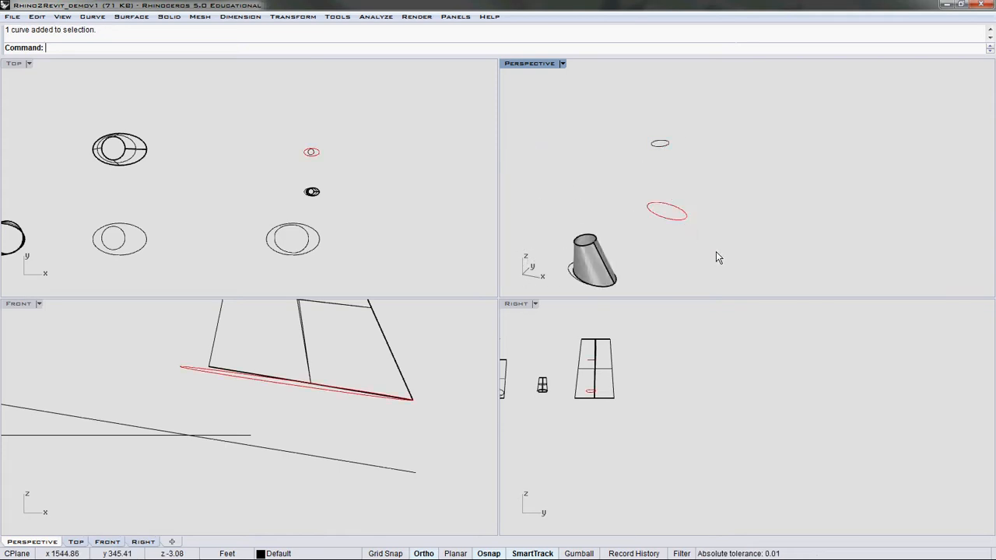
left_click(417, 192)
scroll(318, 173, "up", 8)
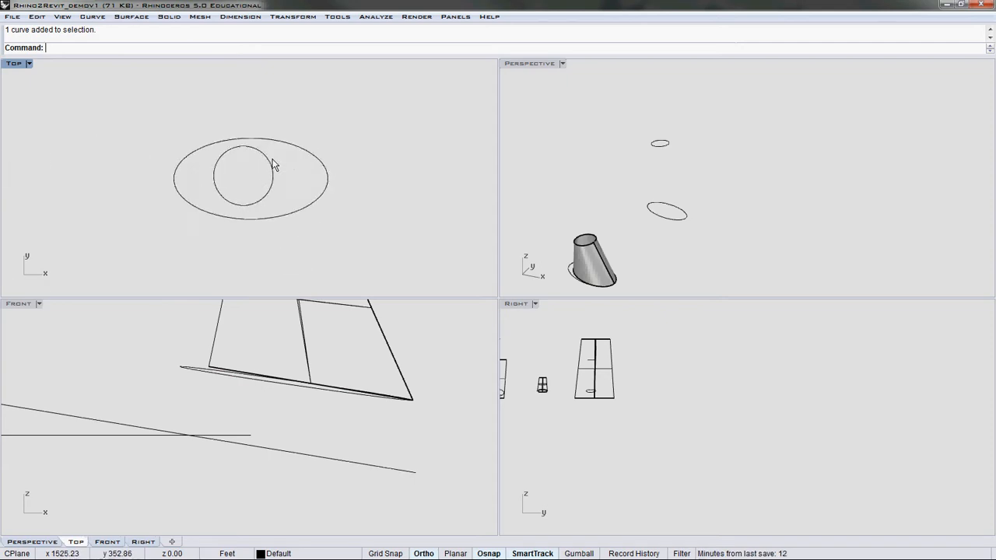
scroll(273, 165, "up", 3)
left_click(270, 185)
left_click(354, 175)
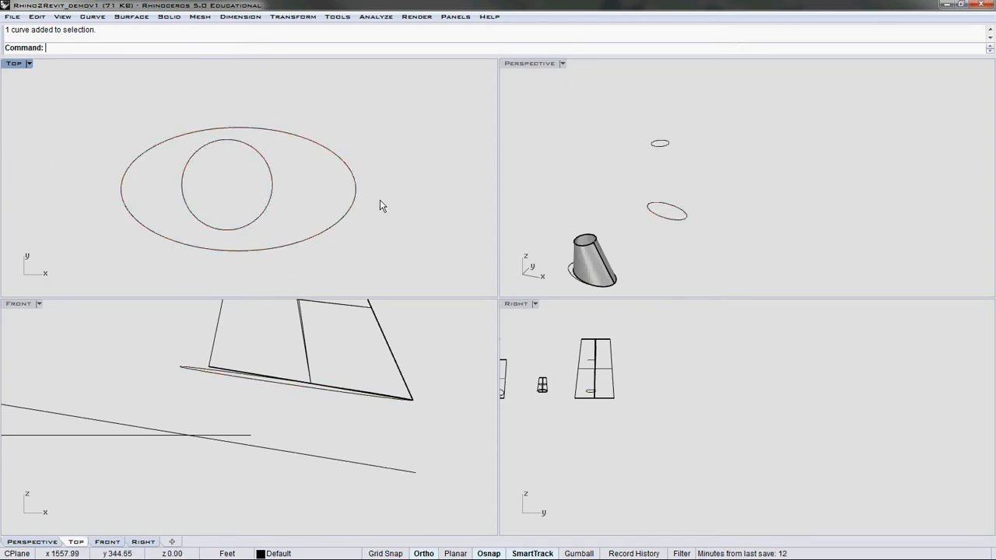
scroll(297, 204, "down", 3)
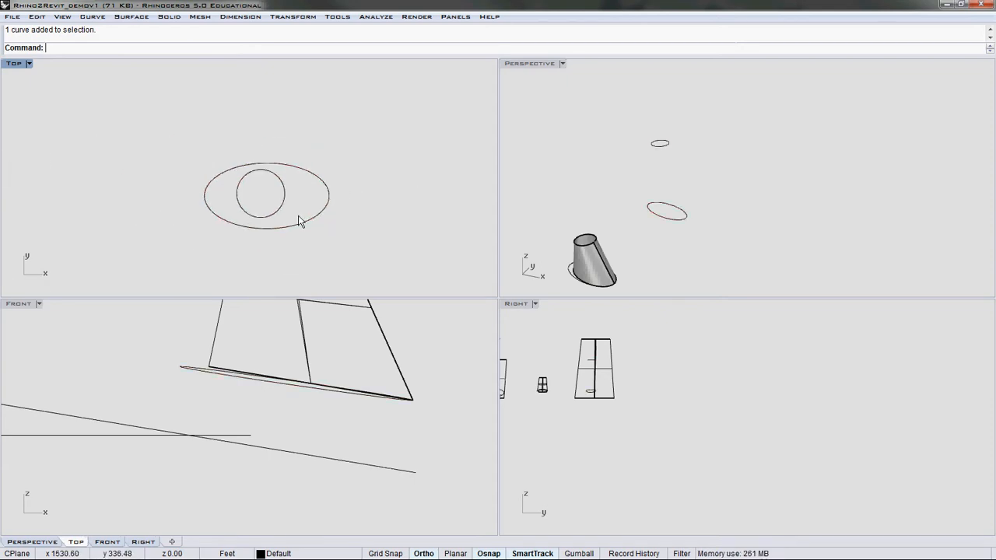
left_click(307, 224)
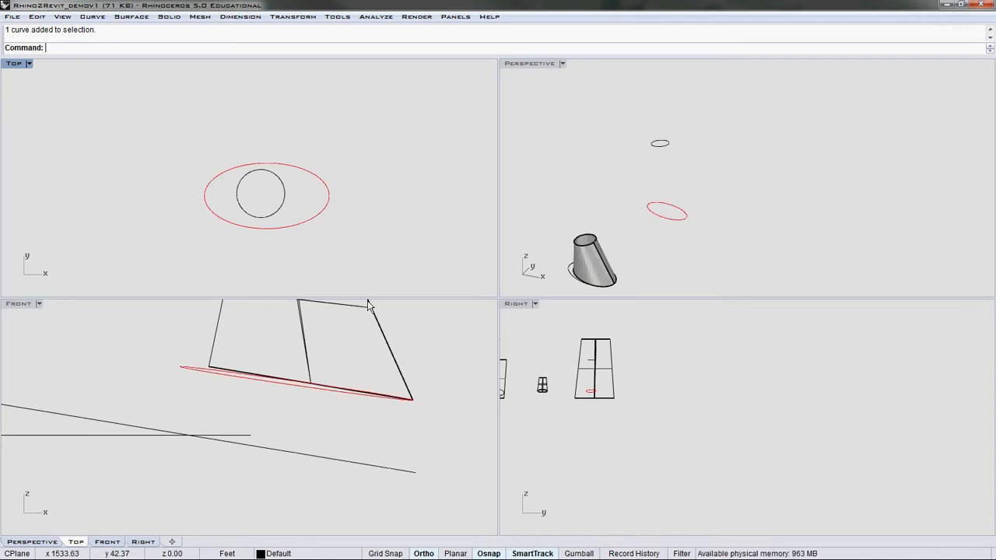
left_click(351, 258)
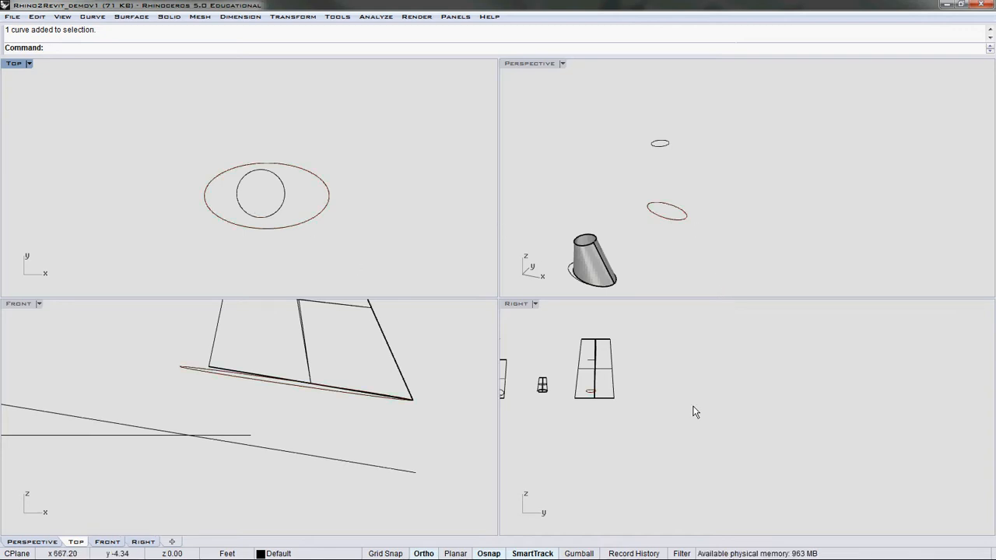
scroll(694, 413, "down", 3)
scroll(307, 427, "down", 5)
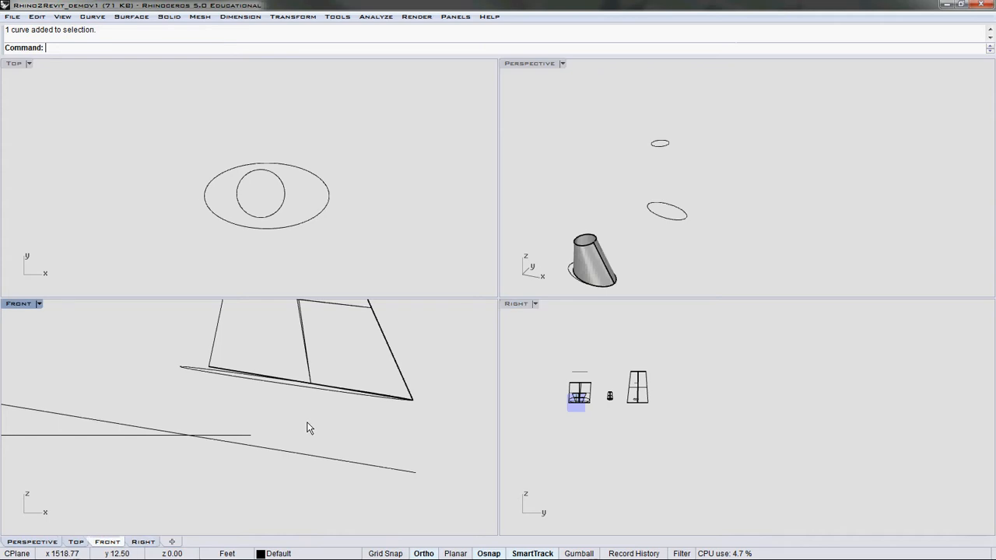
Check how the small upper circle and its base ellipse are positioned vertically in the Front, Right and Perspective views.
left_click(658, 145)
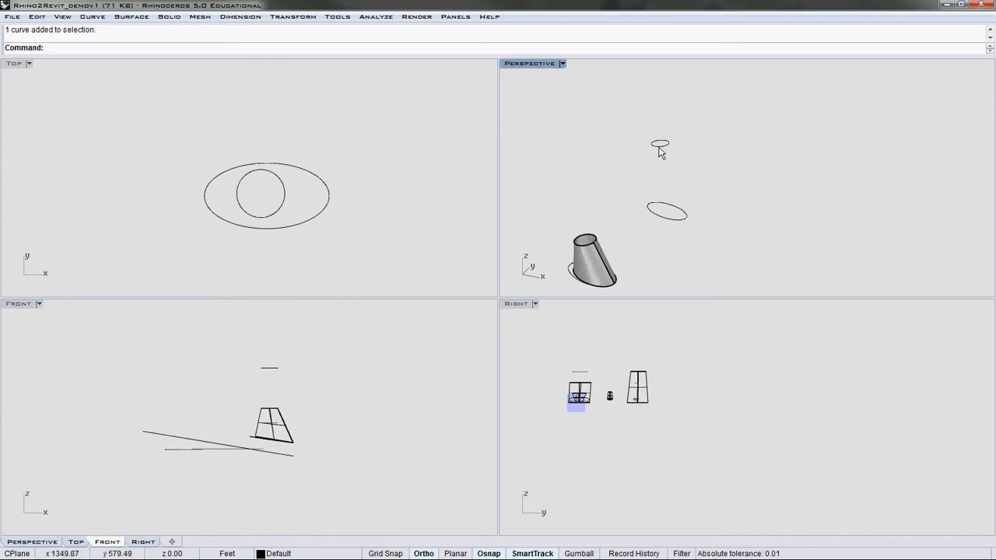
scroll(630, 368, "up", 5)
scroll(628, 363, "up", 4)
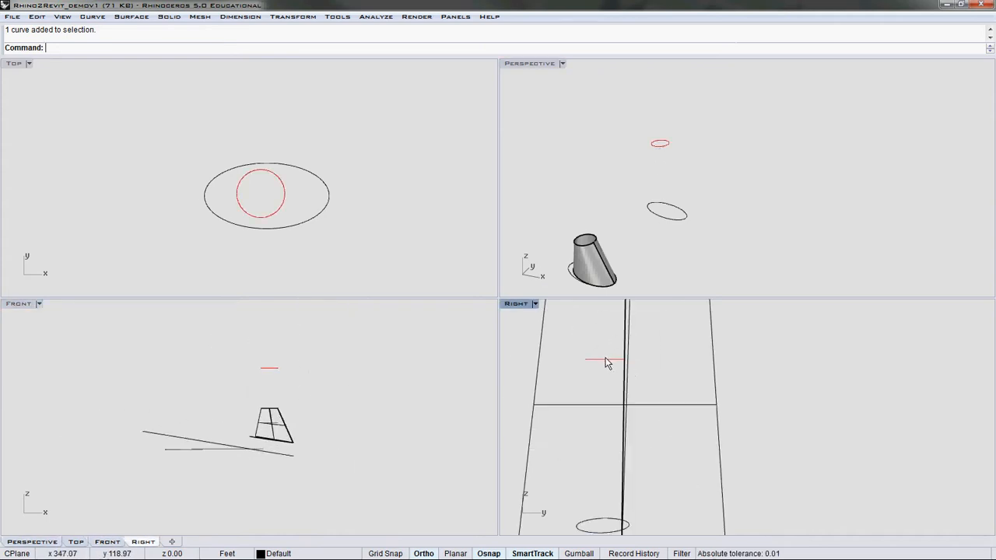
scroll(606, 359, "down", 8)
left_click(610, 431)
key("Escape")
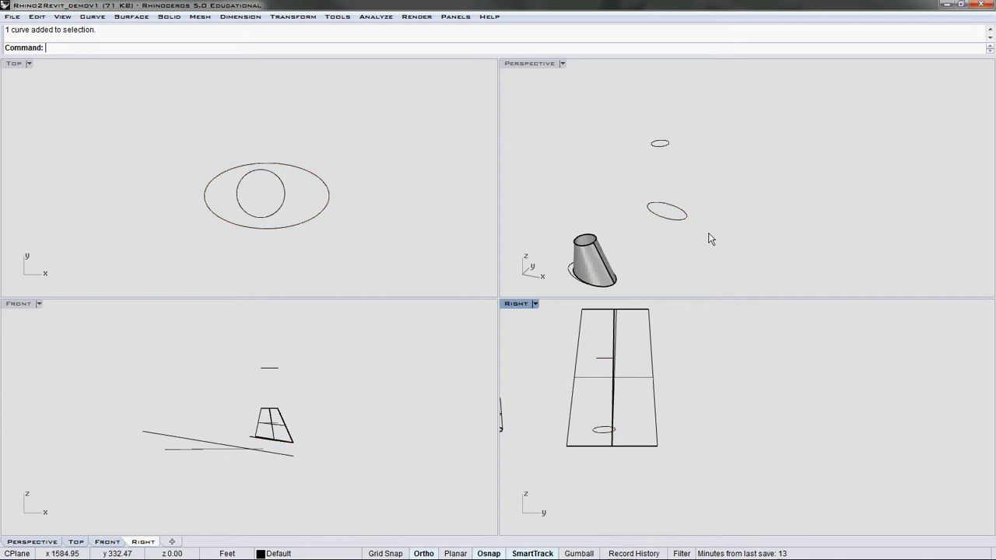
scroll(671, 179, "up", 3)
scroll(696, 227, "down", 3)
scroll(697, 226, "up", 2)
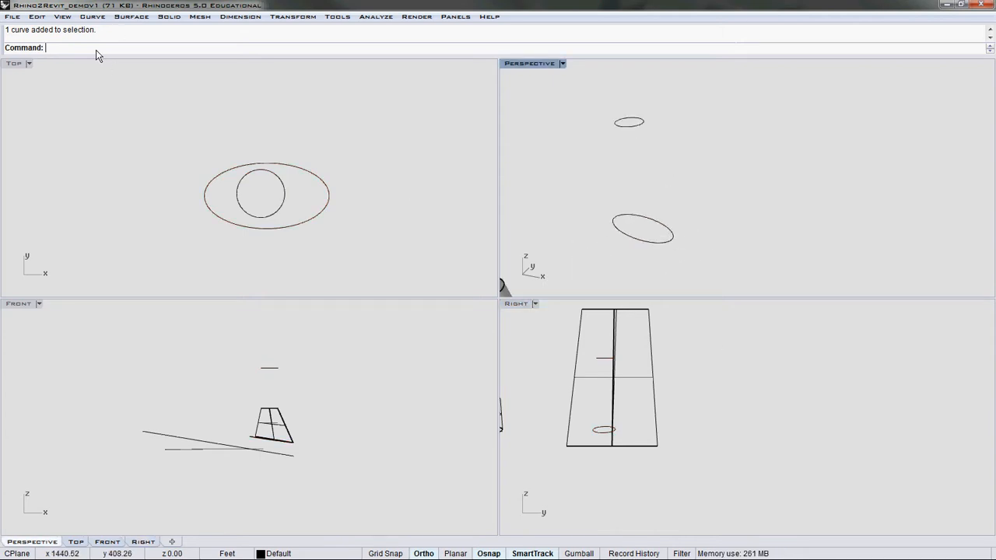
Loft the small circle and the ellipse below it using the Normal style without simplification, and inspect the surface.
type("Loft")
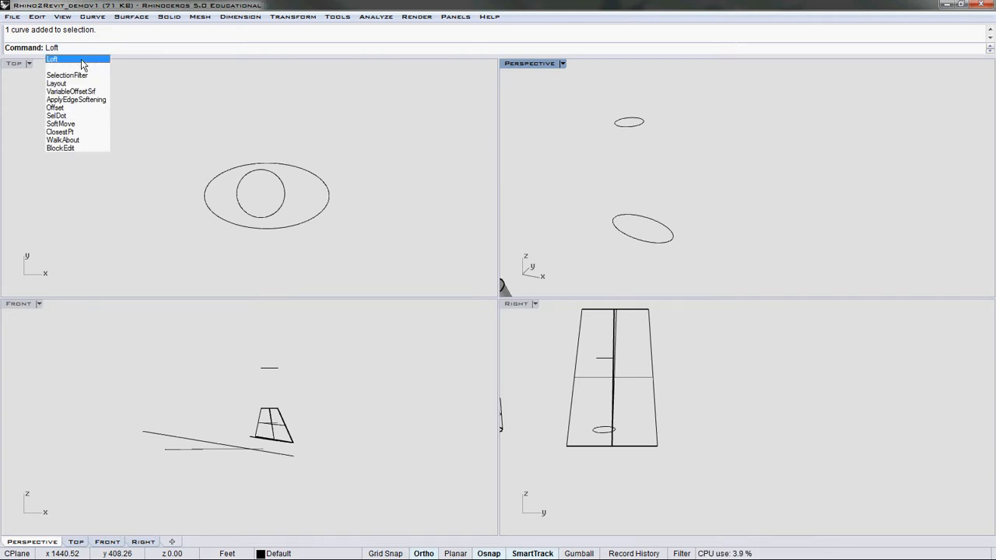
left_click(82, 60)
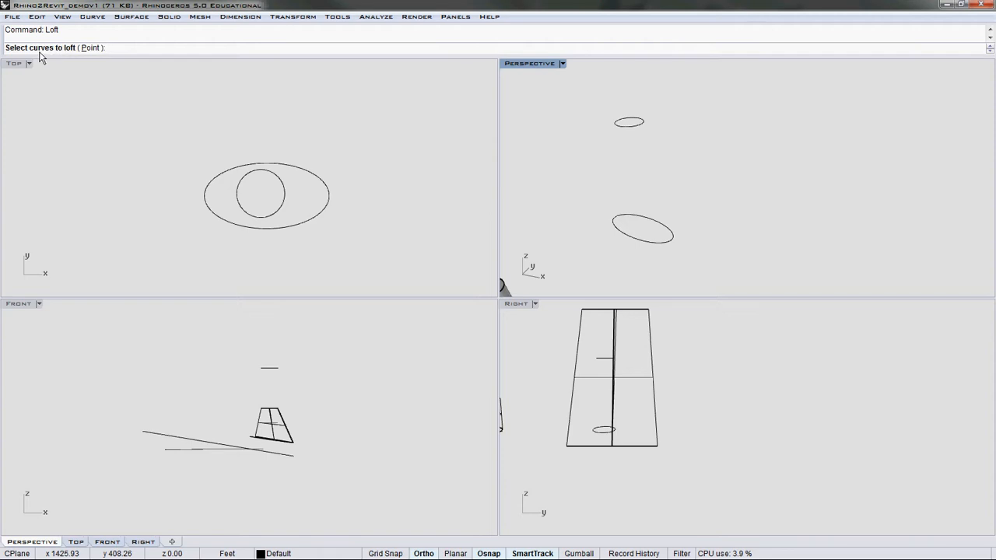
left_click(635, 129)
left_click(671, 242)
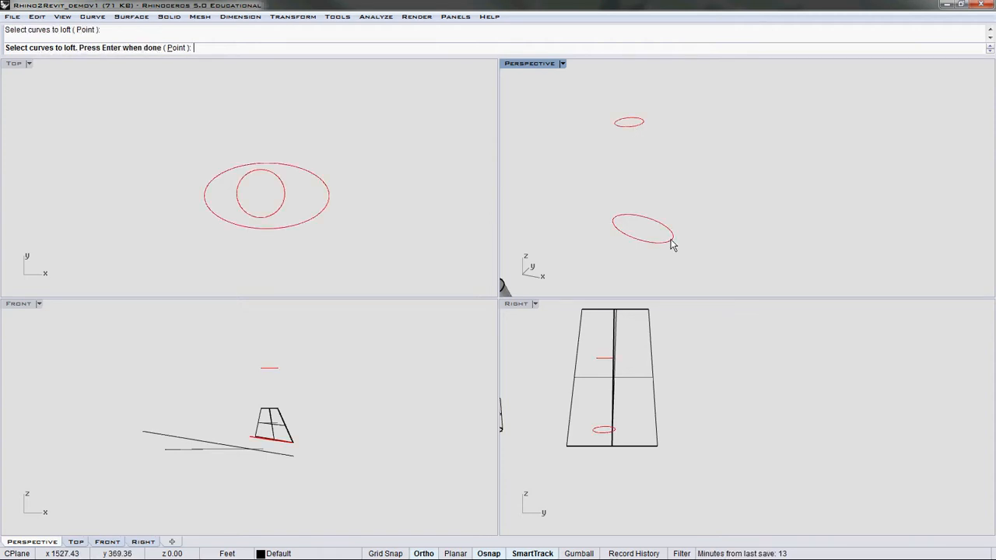
key("Return")
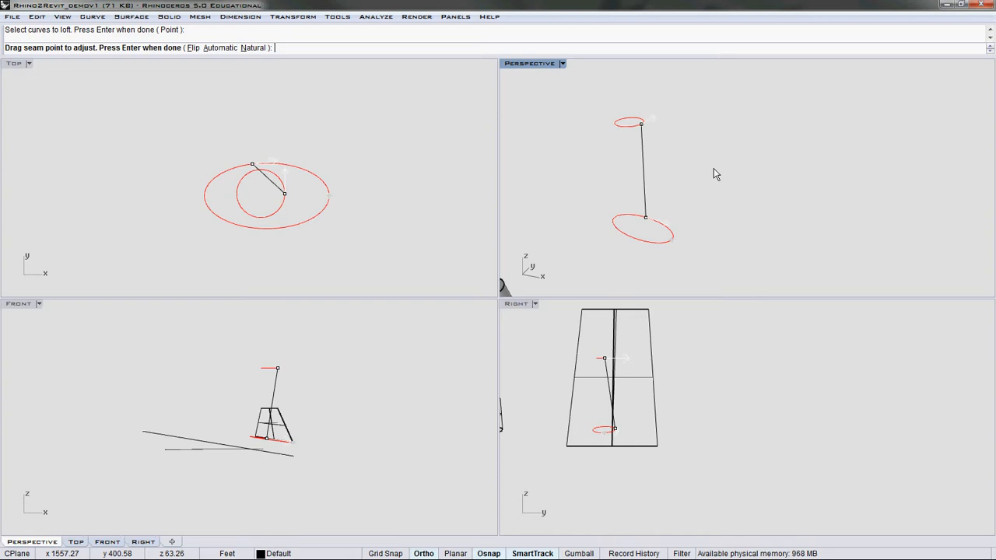
key("Return")
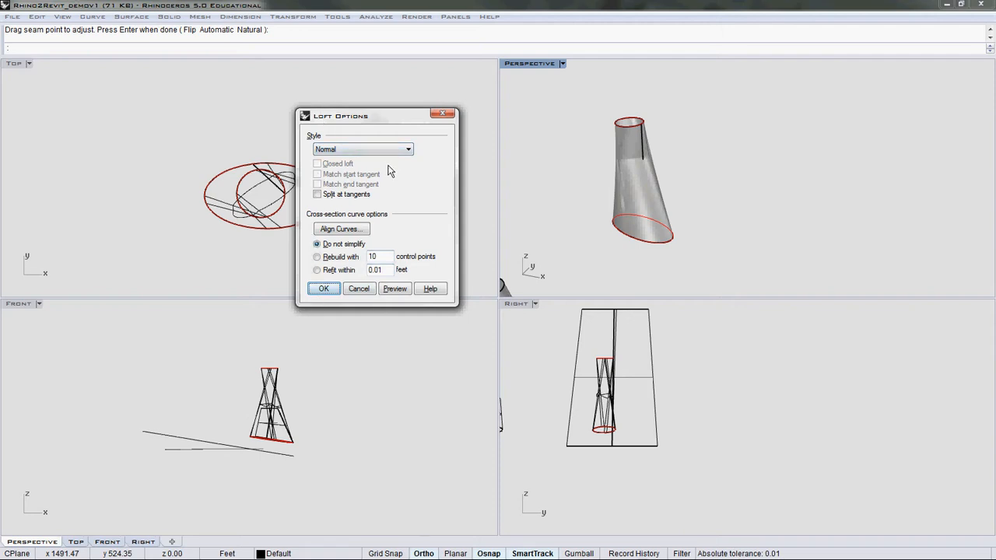
left_click(322, 288)
scroll(746, 181, "down", 3)
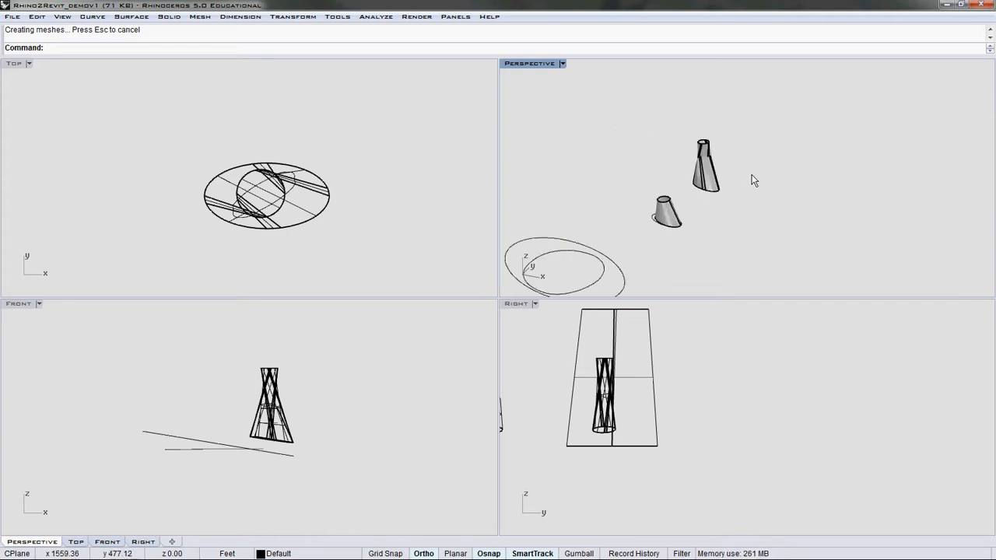
right_click_drag(753, 181, 740, 111)
scroll(715, 158, "up", 5)
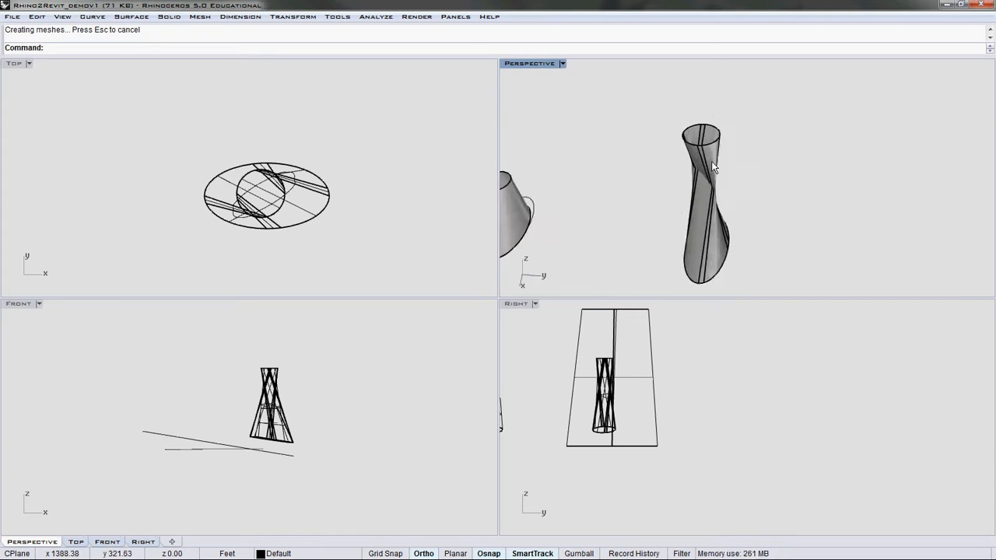
scroll(711, 161, "down", 3)
right_click_drag(737, 213, 845, 169)
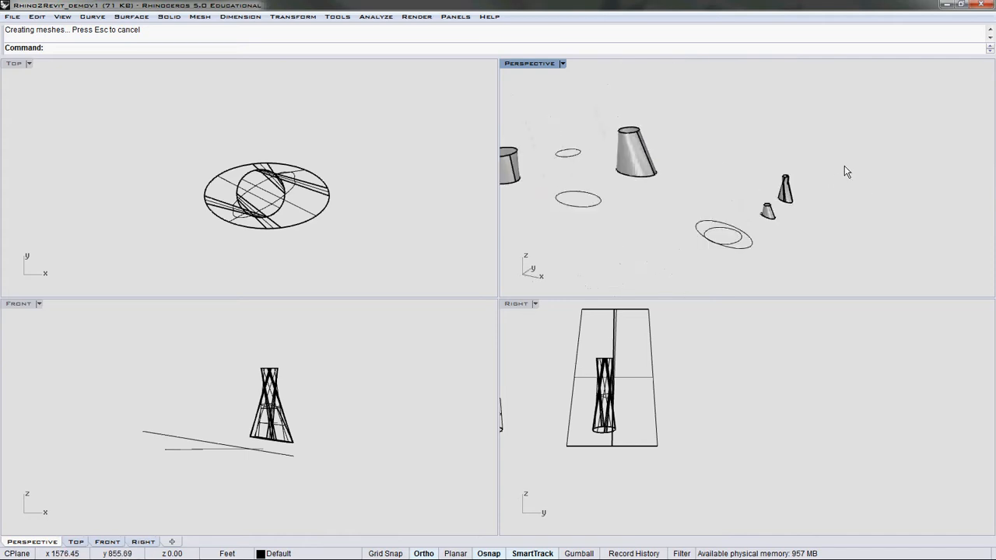
scroll(577, 199, "up", 3)
left_click(579, 204)
scroll(580, 207, "down", 1)
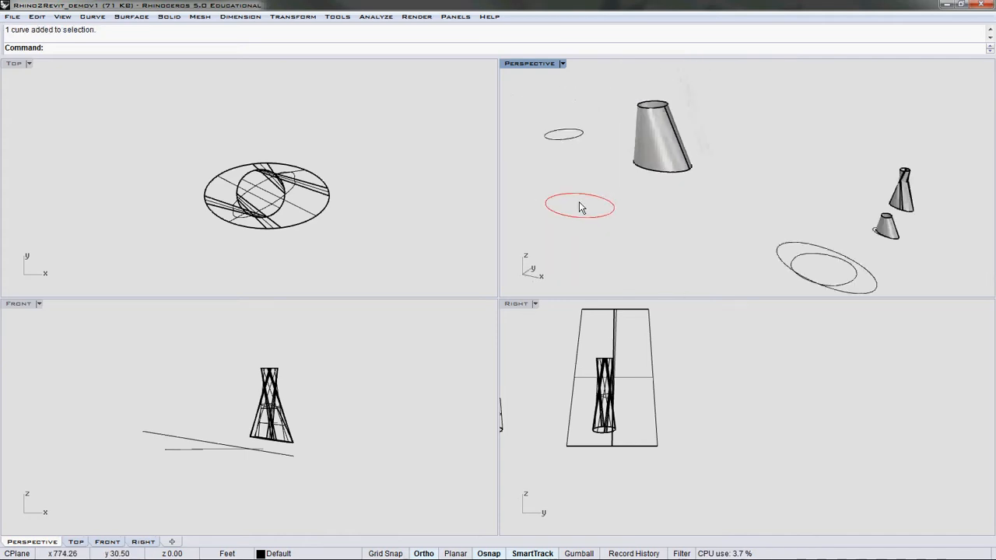
type("Lodfr")
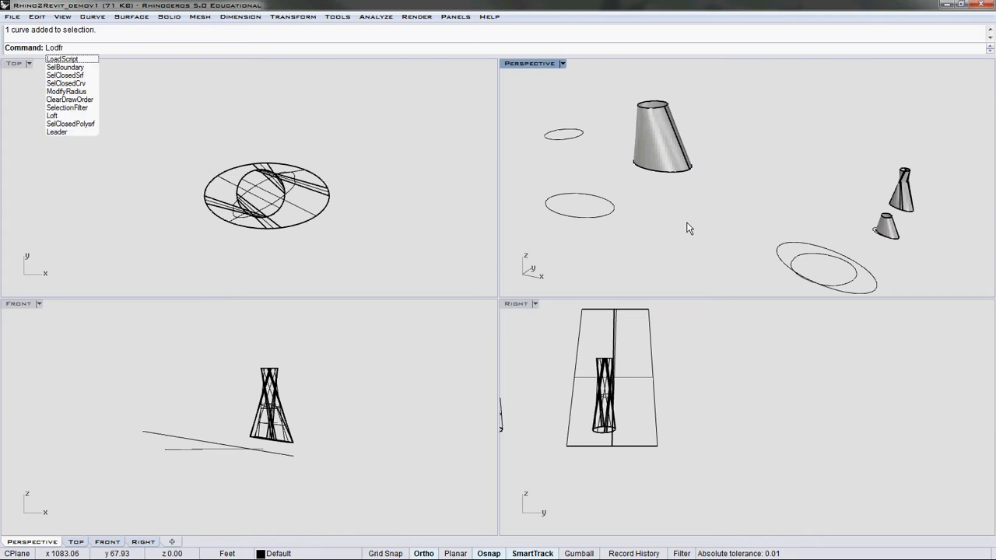
key("Return")
Loft the large ellipse with the circle above it using the Normal style and the Do not simplify option.
type("Lo")
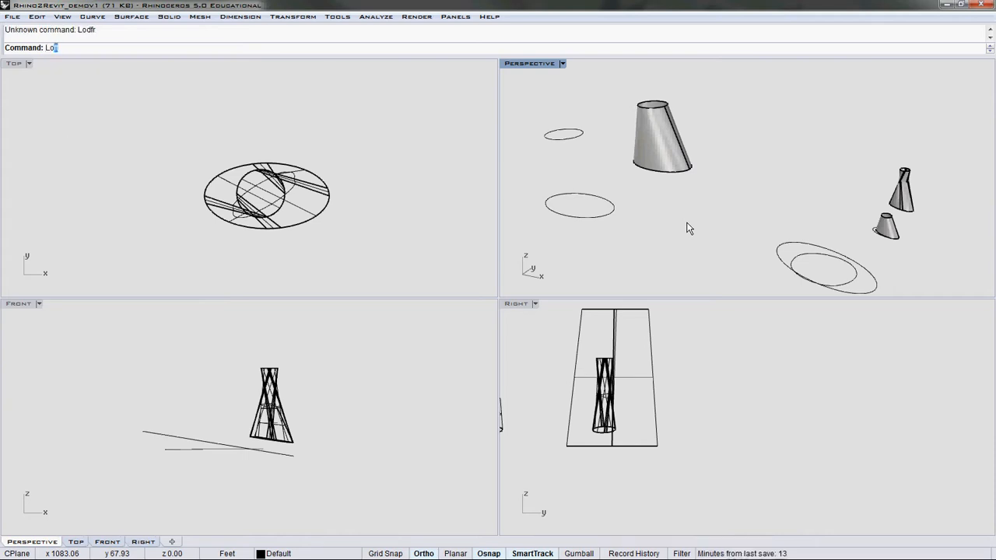
type("ft")
key("Return")
left_click(604, 218)
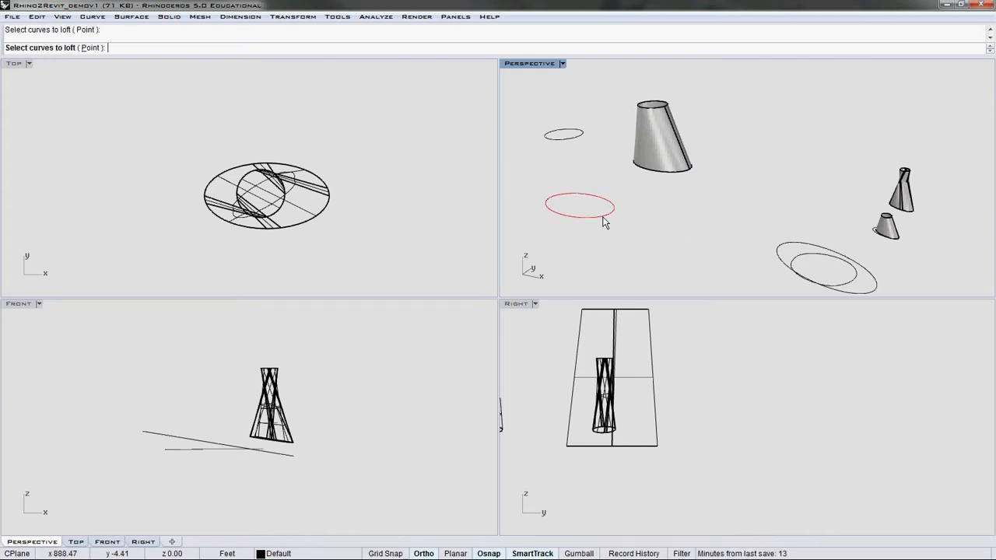
left_click(565, 140)
key("Return")
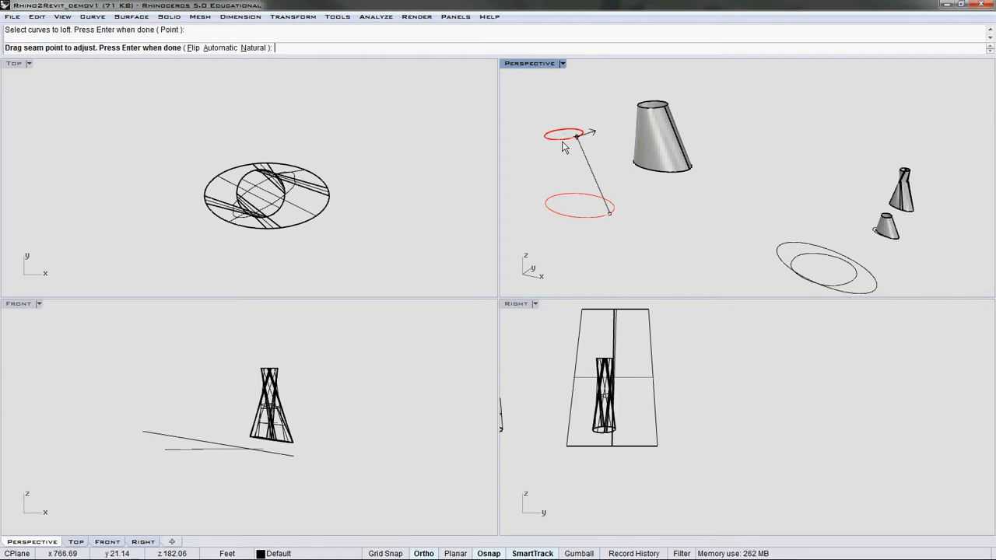
key("Return")
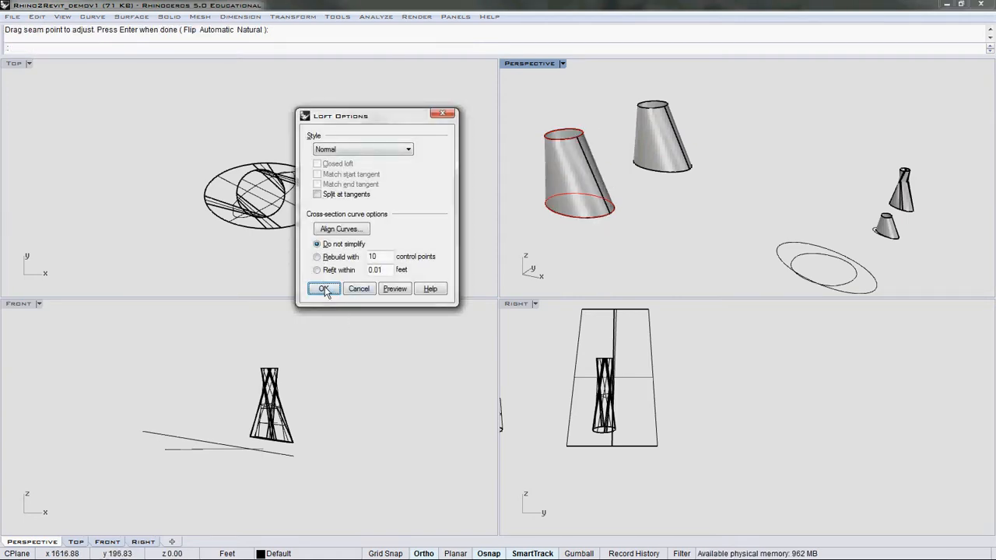
left_click(325, 289)
Inspect the newly lofted large surface and compare it with the twisted loft and the other forms in the Perspective view.
scroll(560, 146, "up", 12)
scroll(591, 138, "down", 10)
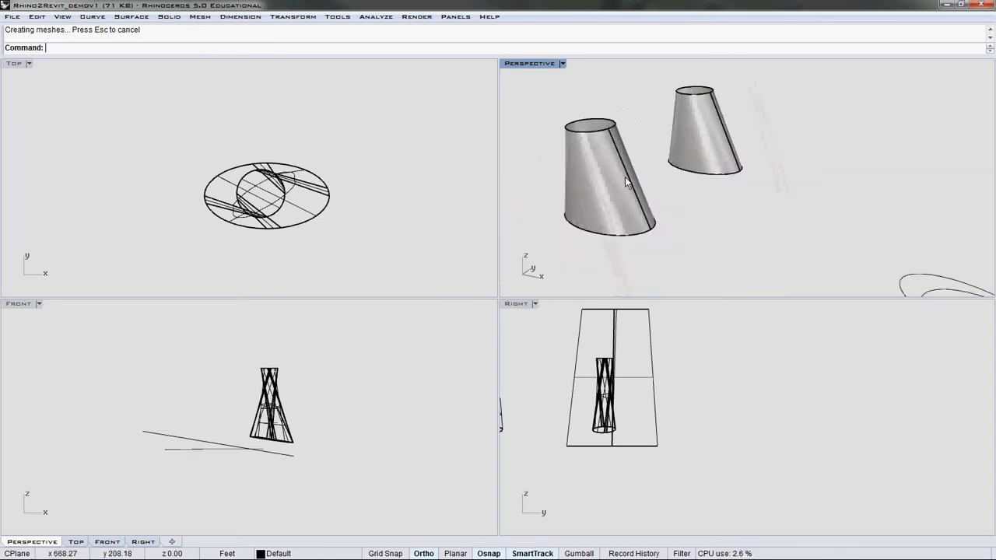
right_click_drag(625, 177, 739, 199)
scroll(620, 210, "down", 9)
right_click_drag(700, 229, 585, 222)
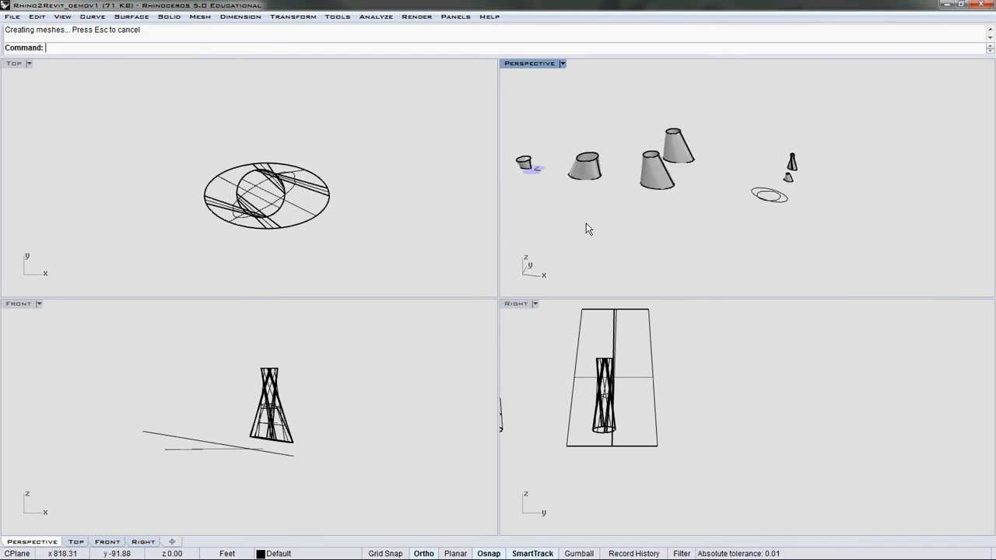
scroll(859, 201, "up", 12)
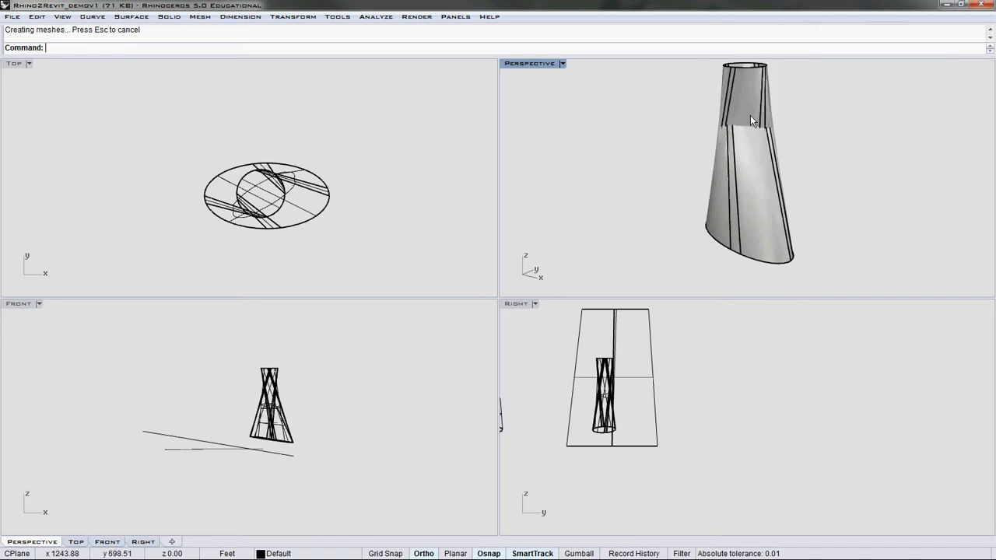
scroll(751, 116, "down", 2)
right_click_drag(792, 136, 635, 82)
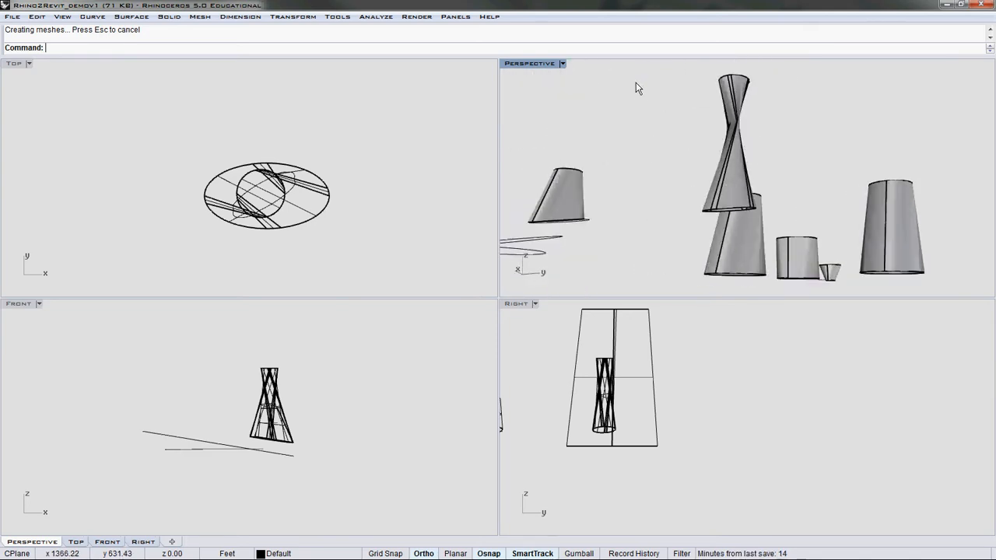
scroll(712, 149, "up", 3)
scroll(866, 167, "down", 10)
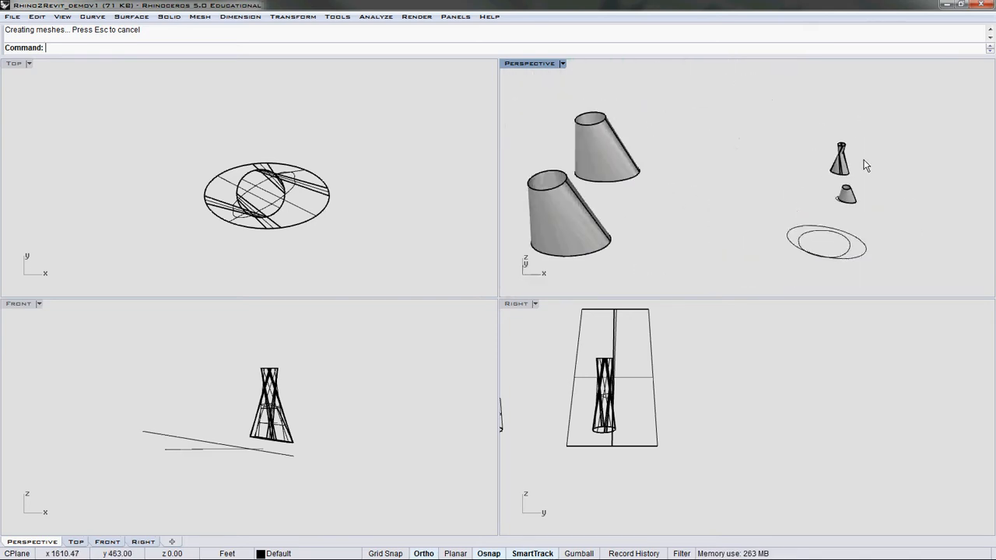
scroll(722, 189, "down", 5)
scroll(721, 196, "up", 3)
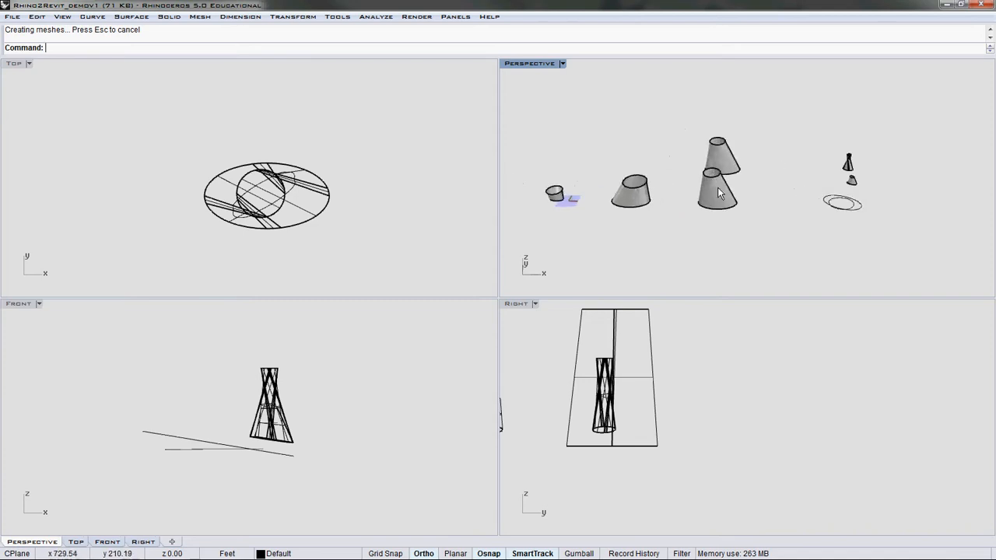
Export the newly lofted large surface with its two profile curves as a Rhino 5 3D model named Demo R2R v1, then clear the selection.
scroll(718, 194, "up", 4)
right_click_drag(782, 220, 666, 175)
scroll(663, 156, "up", 3)
scroll(649, 163, "down", 2)
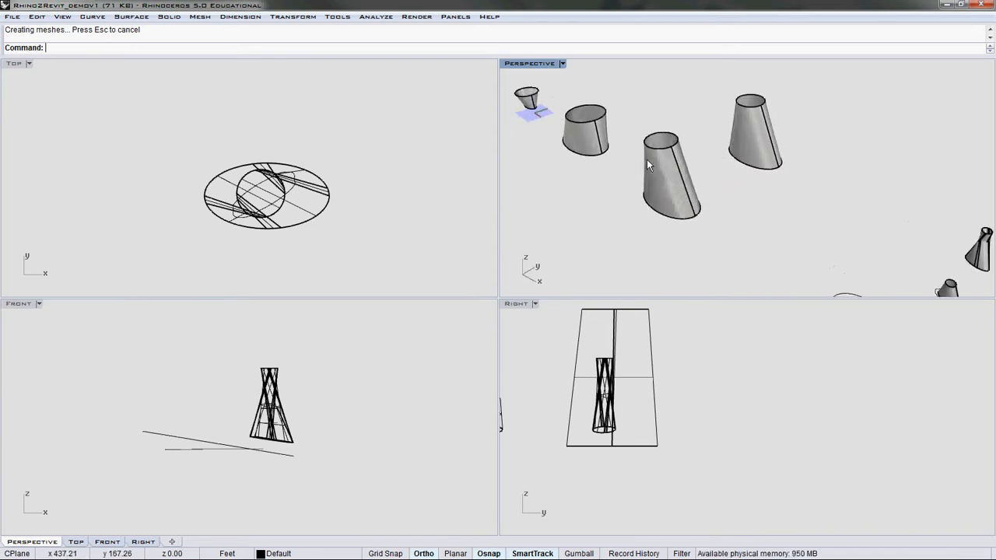
left_click_drag(696, 232, 637, 117)
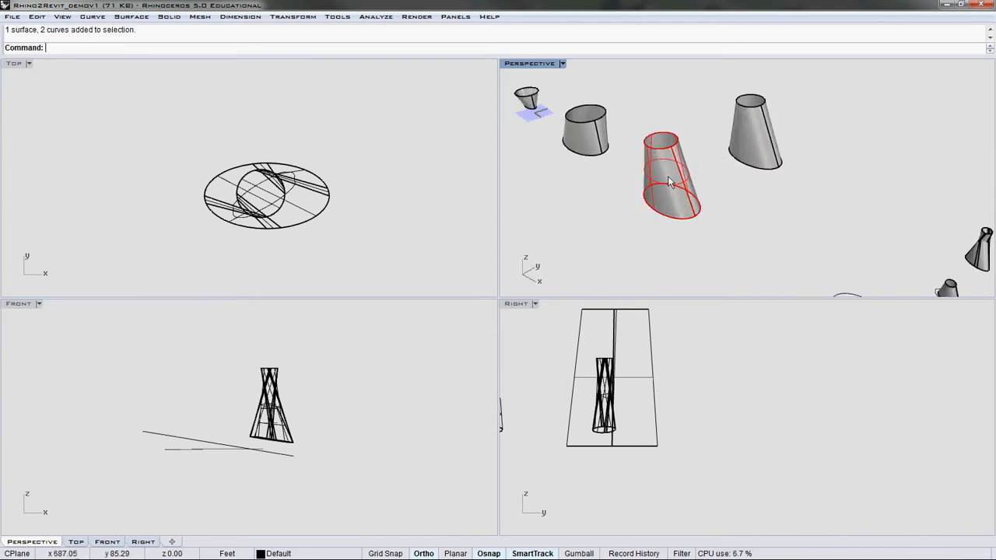
left_click(12, 16)
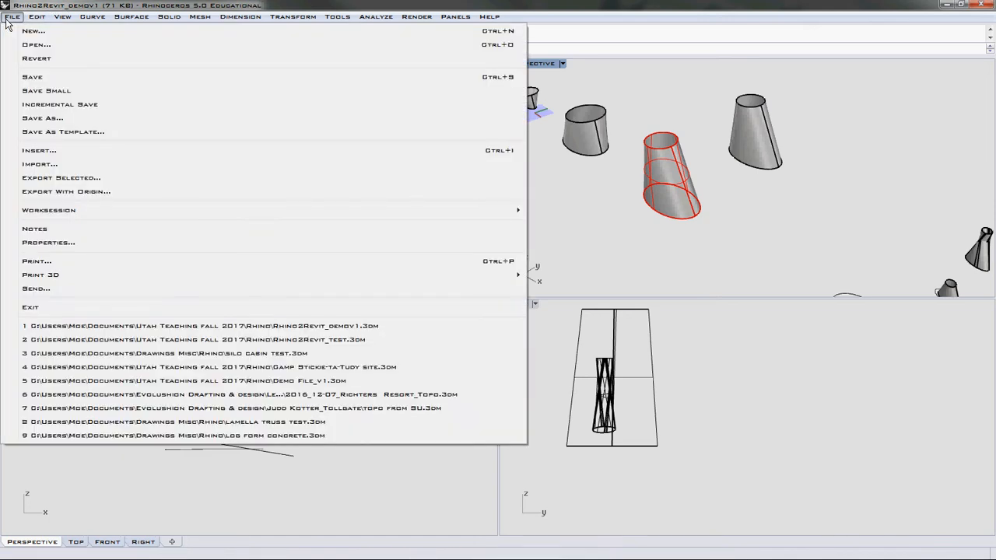
left_click(28, 178)
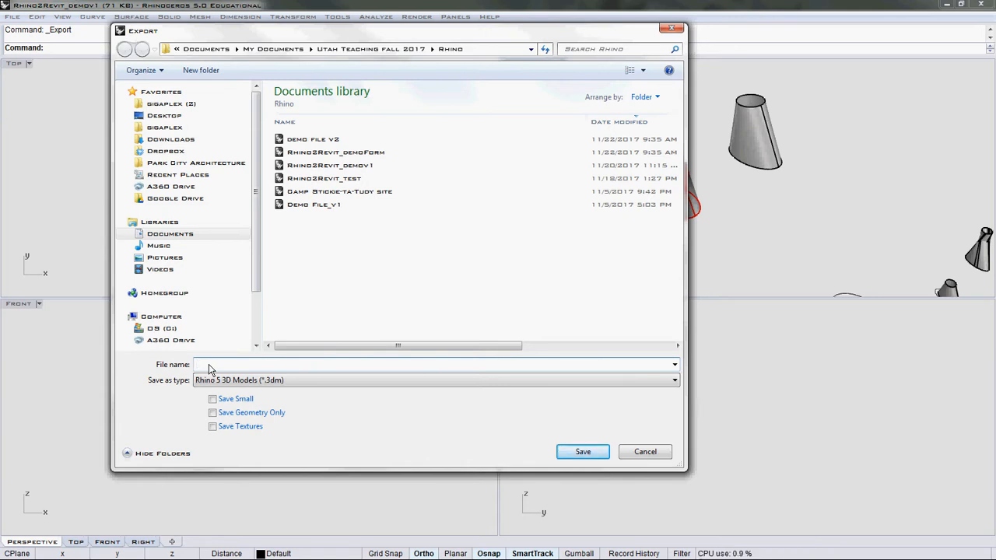
type("Demo")
key("BackSpace")
key("BackSpace")
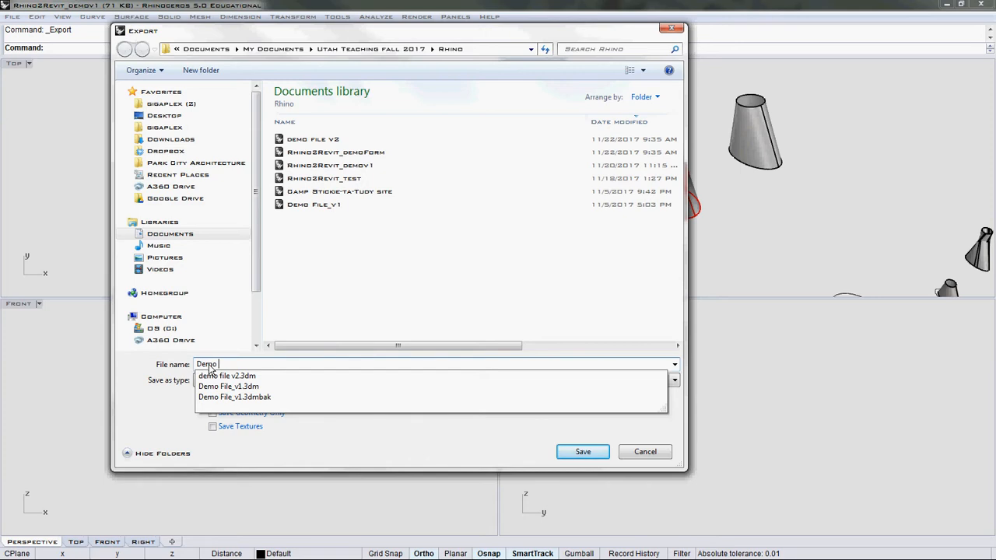
type("mo R2R")
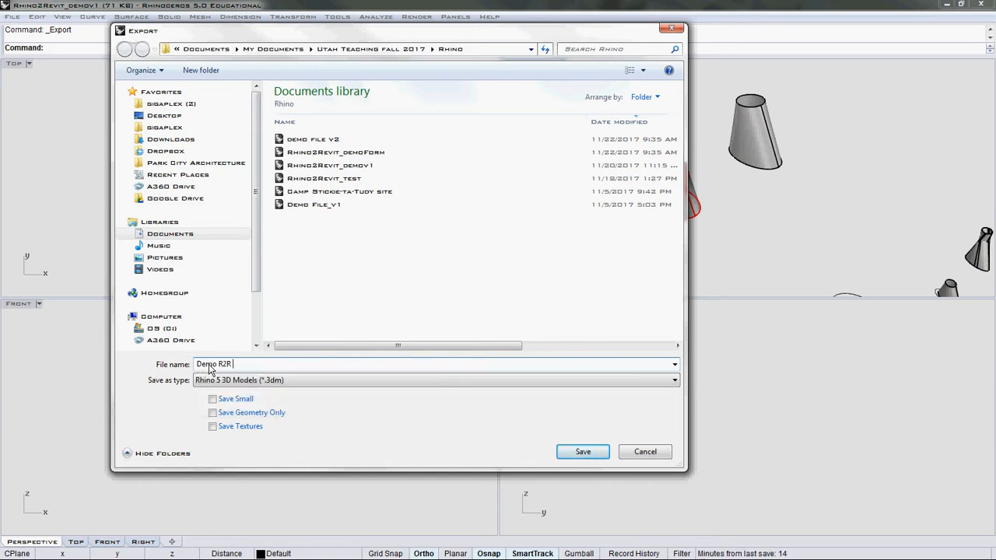
type(" v1")
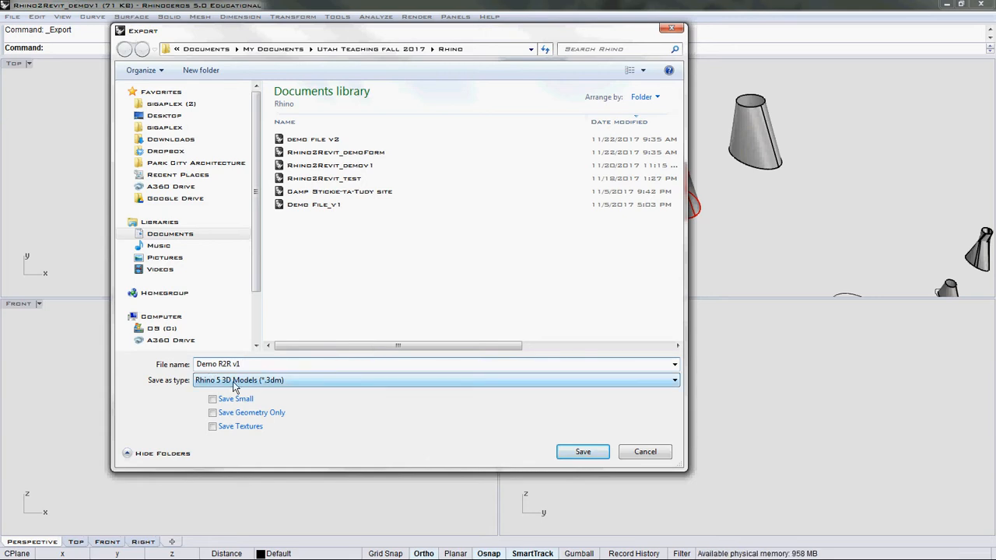
left_click(600, 454)
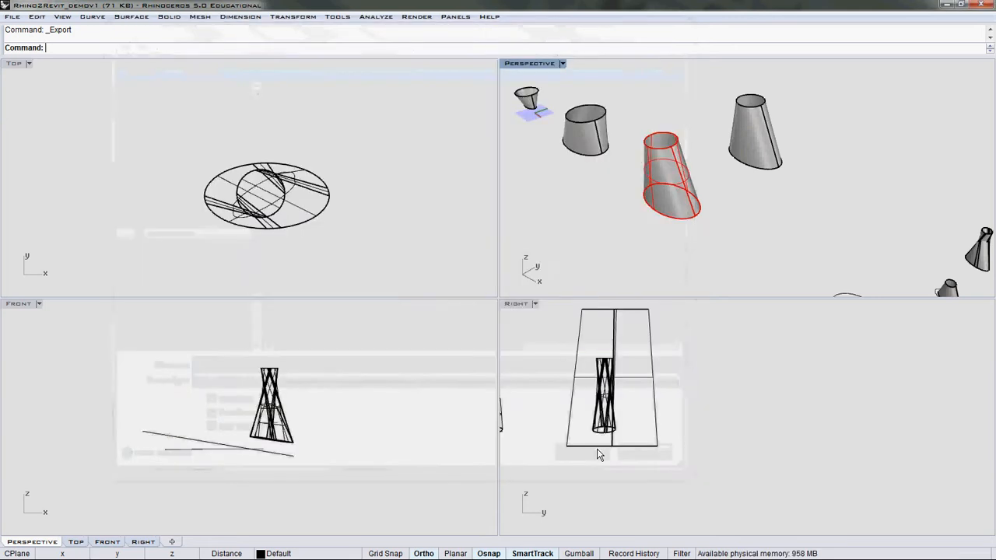
left_click(578, 224)
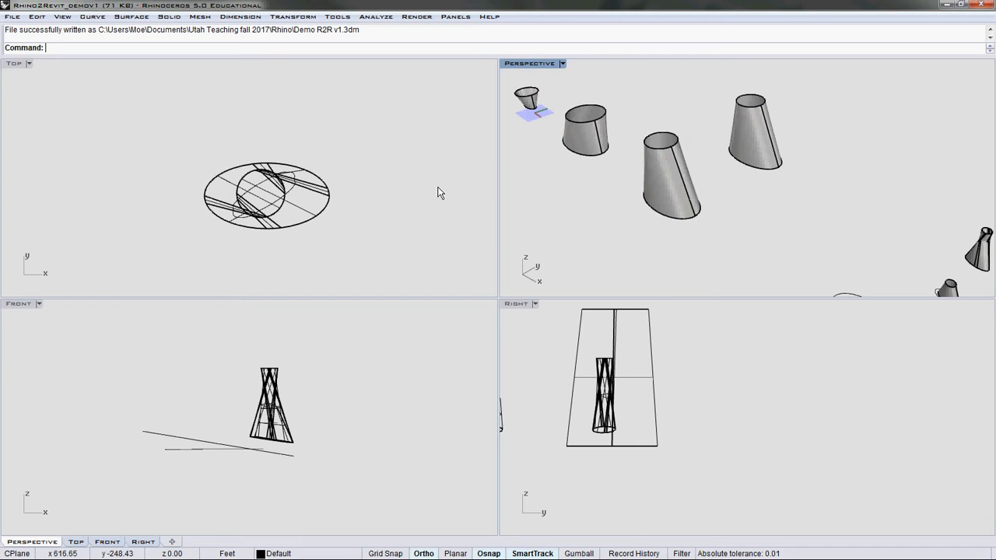
Open the Demo R2R v1 file, saving the changes to Rhino2Revit_demov1 first.
left_click(11, 16)
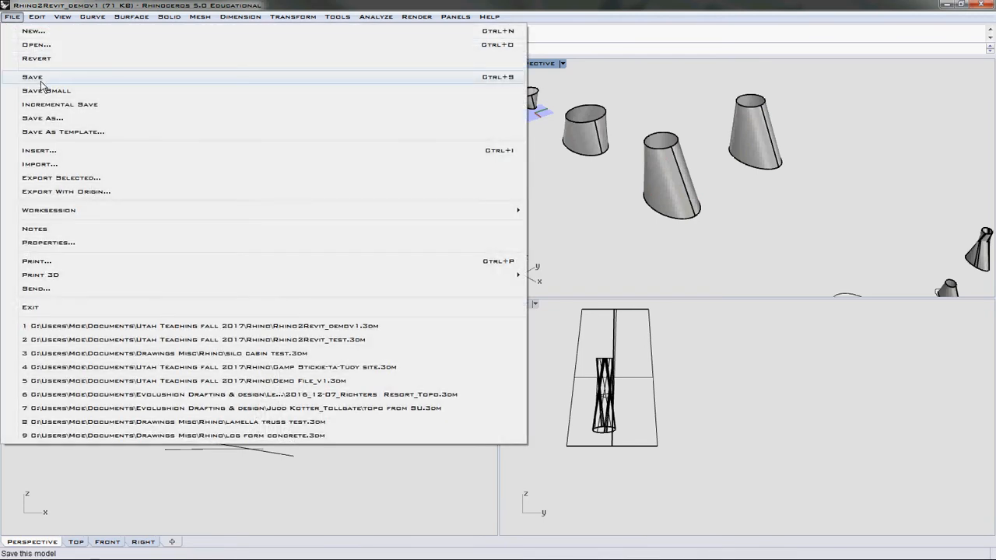
left_click(35, 45)
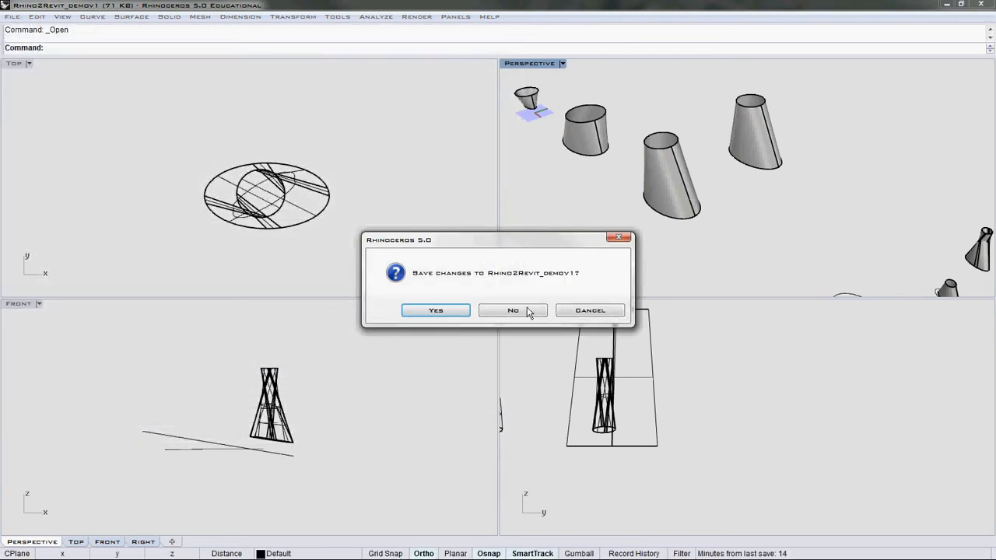
left_click(439, 311)
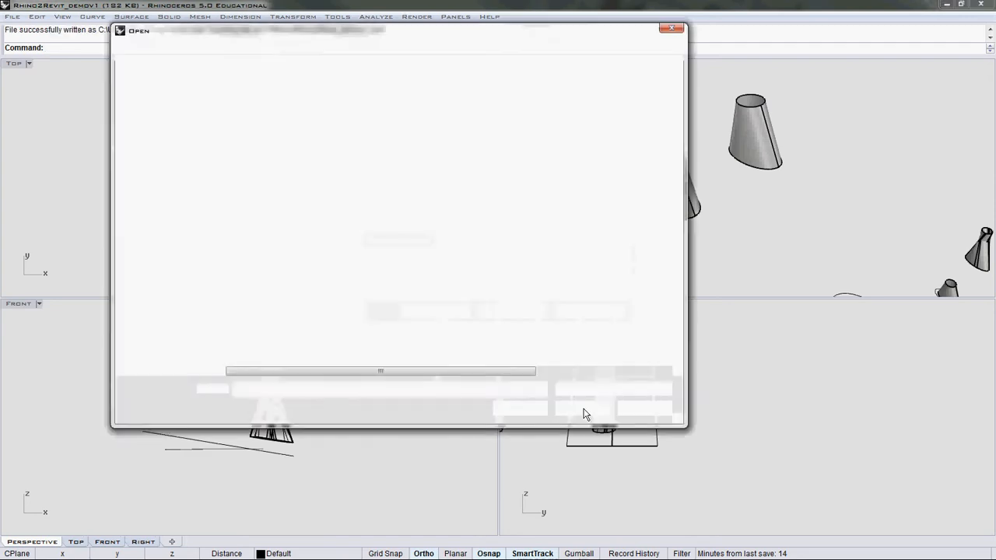
left_click(331, 153)
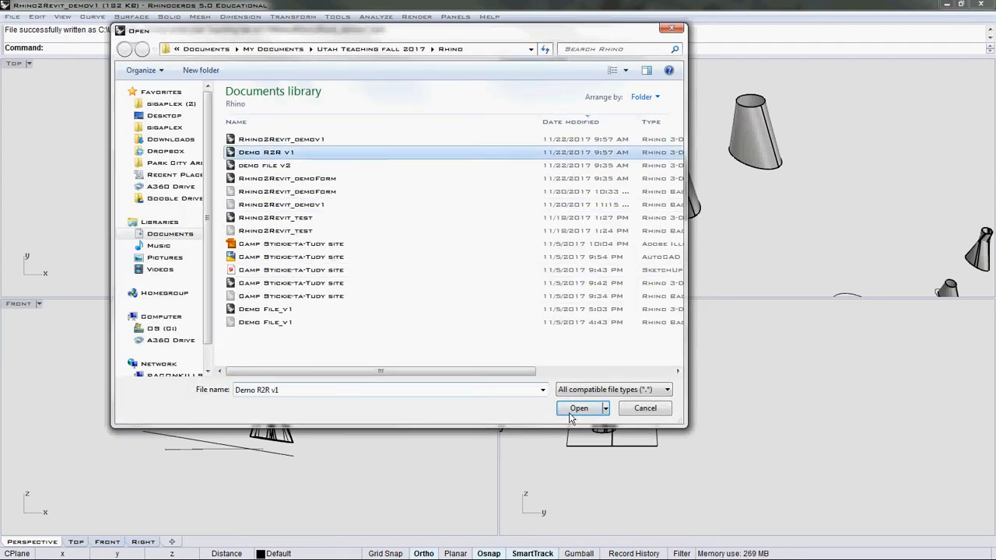
left_click(576, 410)
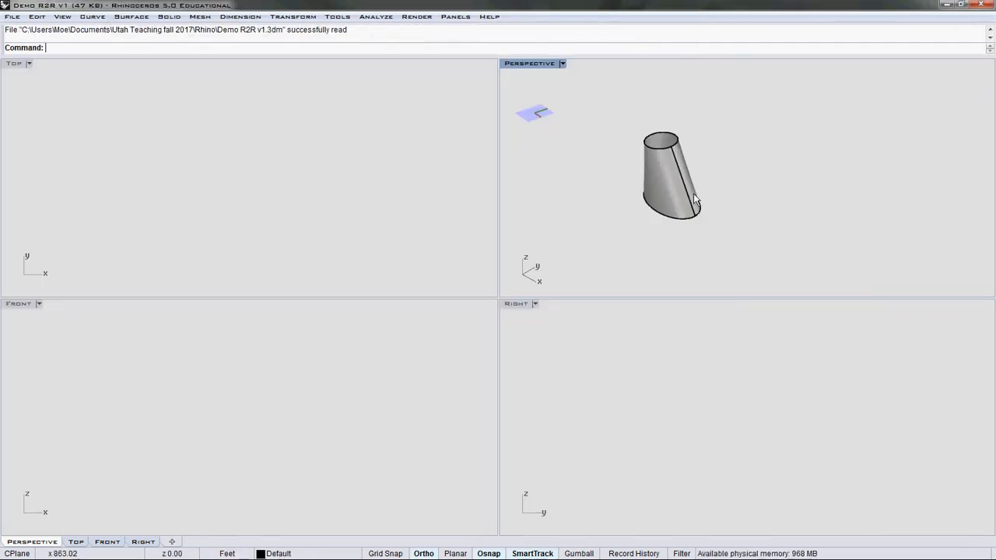
Maximize the Perspective viewport and examine the exported lofted surface from several angles and distances.
scroll(694, 181, "down", 5)
scroll(688, 180, "up", 6)
left_click(670, 183)
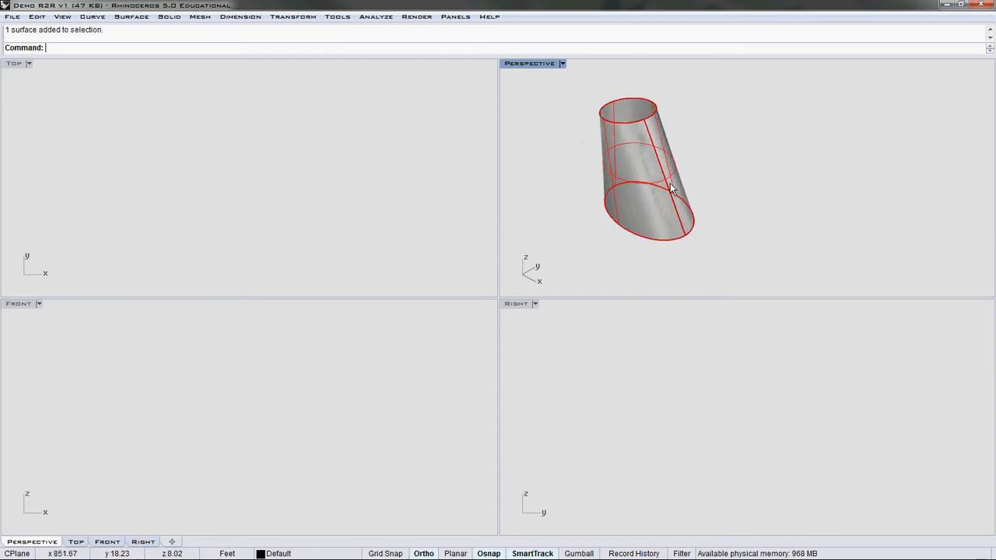
left_click(609, 85)
double_click(545, 64)
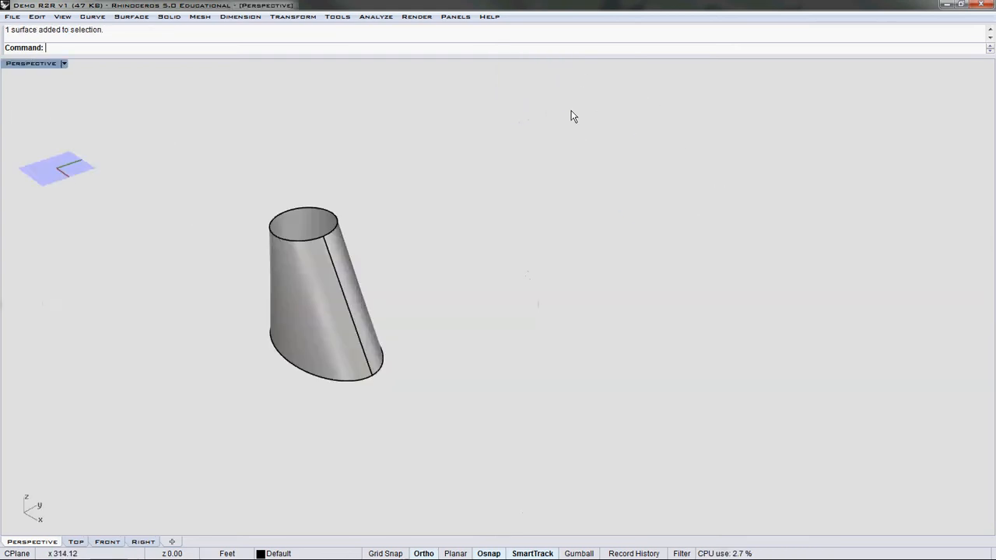
scroll(299, 332, "up", 2)
scroll(298, 332, "down", 2)
right_click_drag(231, 377, 359, 286)
scroll(360, 286, "up", 2)
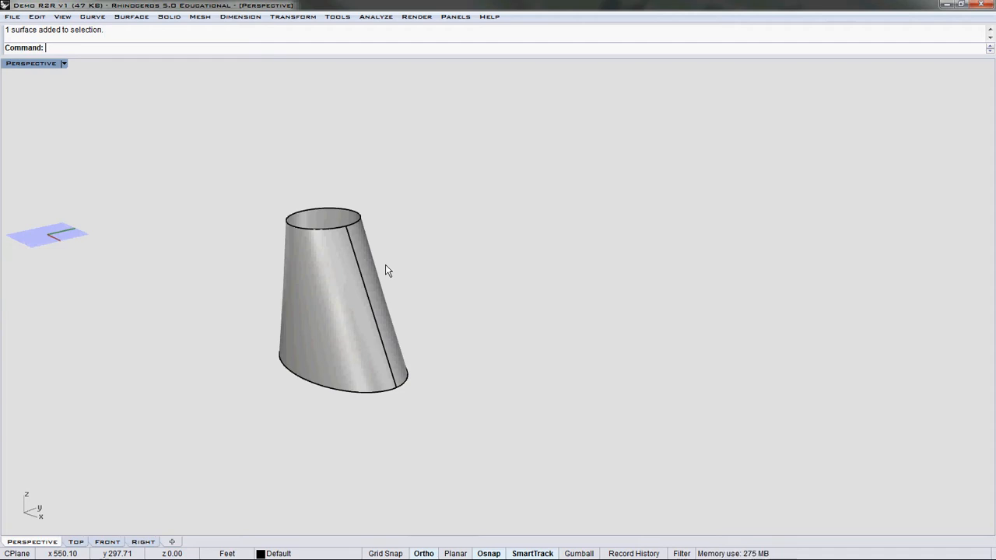
scroll(343, 226, "up", 3)
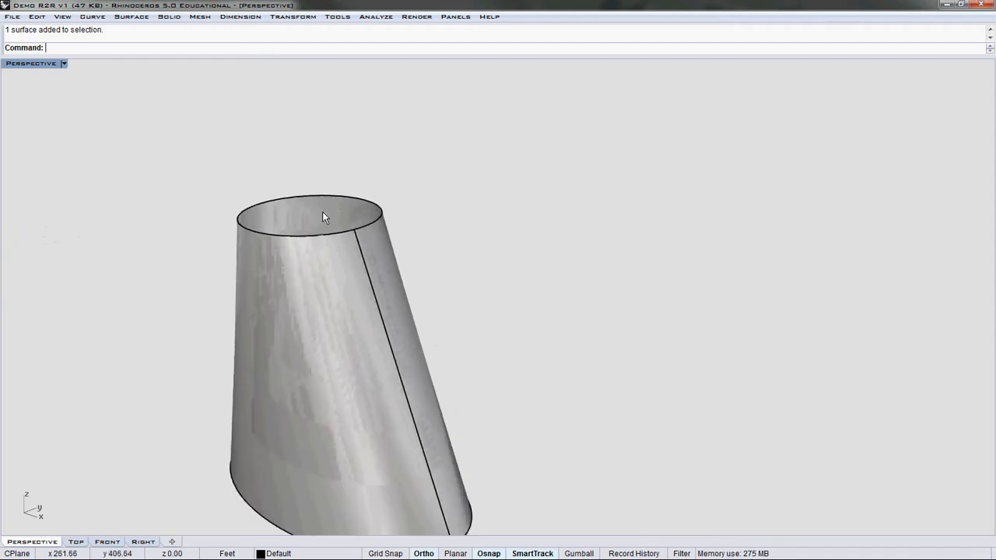
scroll(326, 216, "down", 2)
right_click_drag(356, 210, 370, 252)
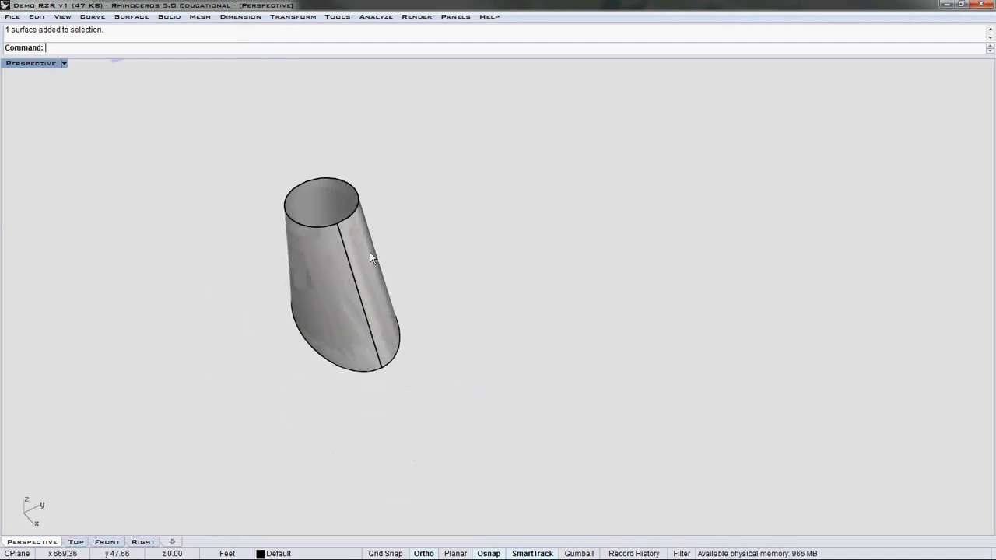
Switch from Rhino to the Revit test project and examine the lofted forms in its 3D view.
left_click(947, 6)
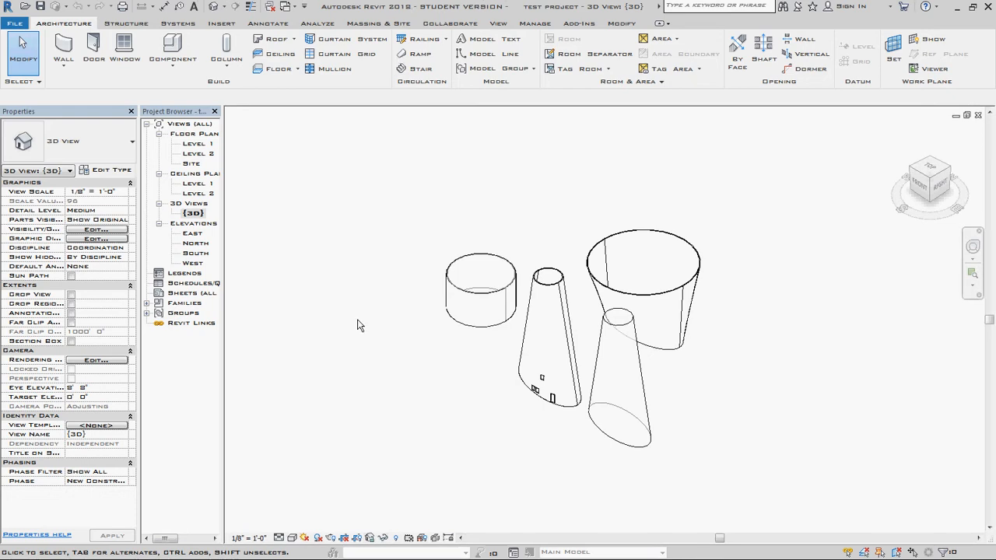
scroll(544, 350, "up", 4)
scroll(537, 311, "down", 2)
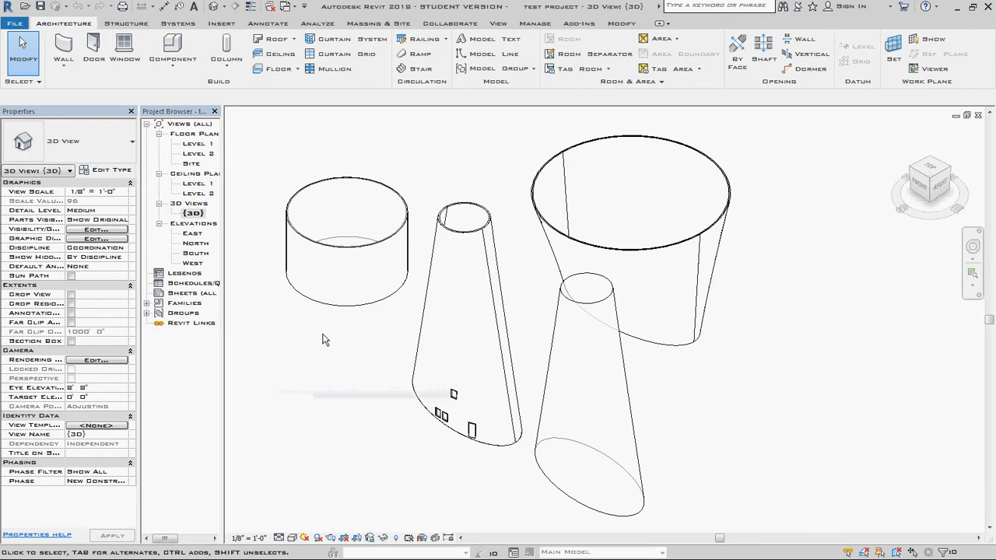
scroll(325, 340, "down", 2)
scroll(328, 318, "down", 2)
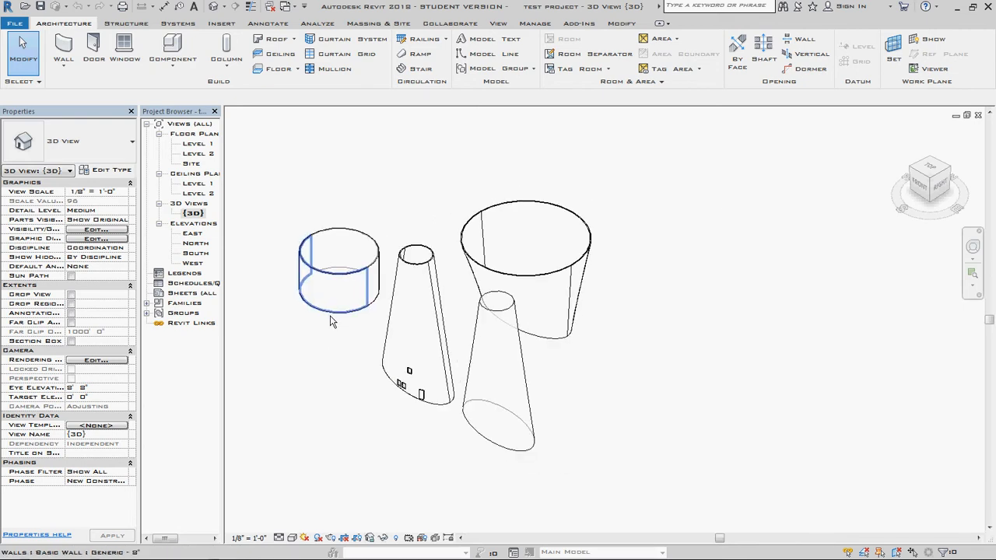
Examine the concept mass and the curved walls of the narrow tapered form up close in the 3D view.
scroll(537, 362, "up", 2)
left_click(520, 355)
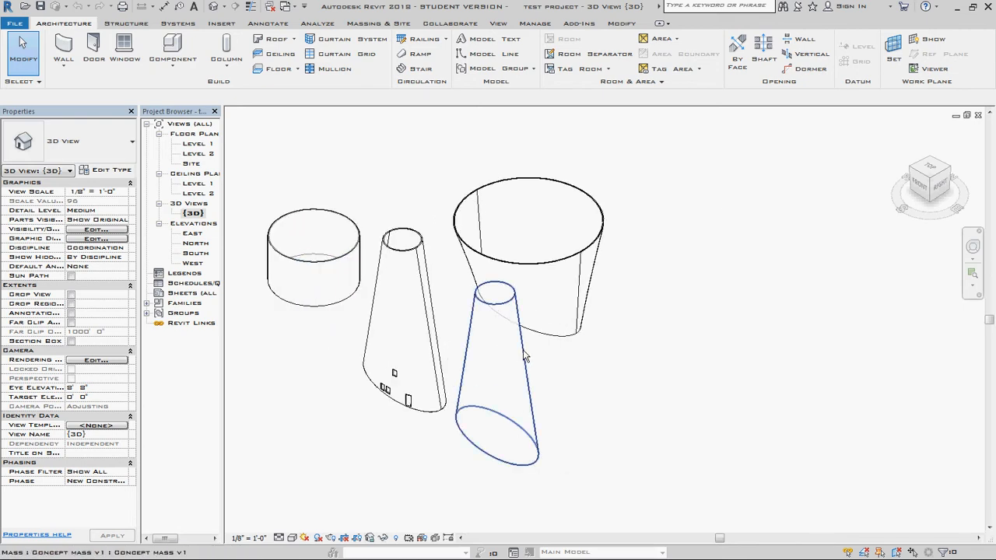
left_click(627, 400)
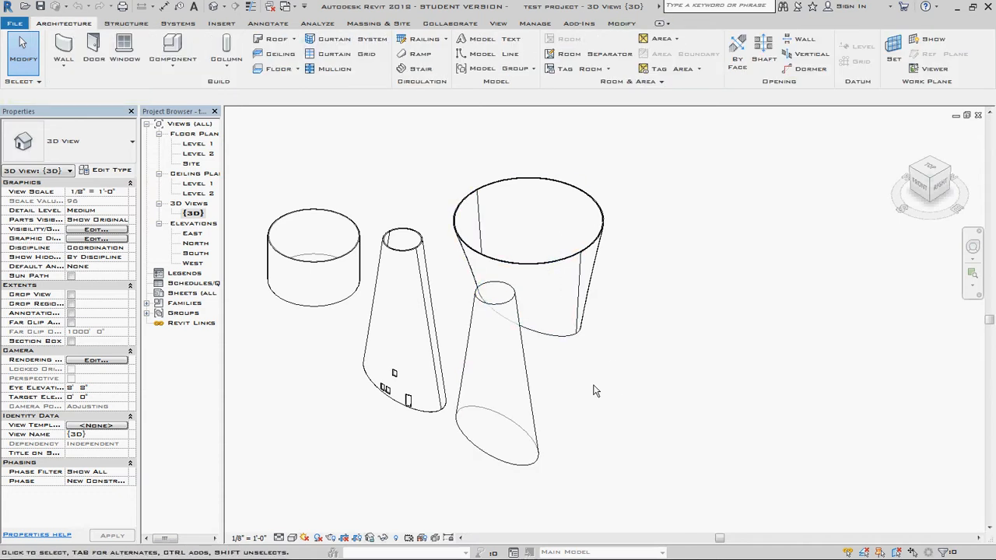
scroll(350, 226, "up", 3)
scroll(423, 273, "up", 4)
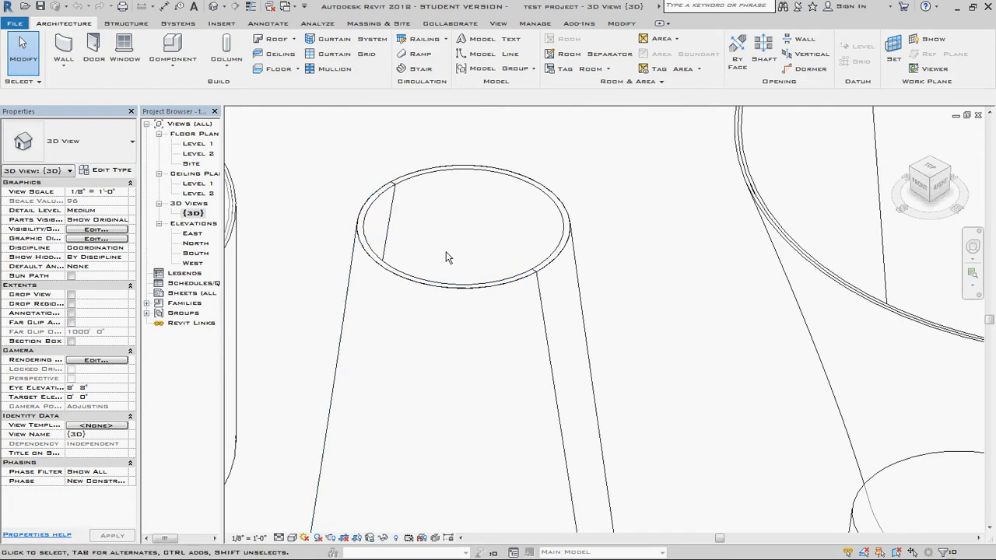
left_click(424, 286)
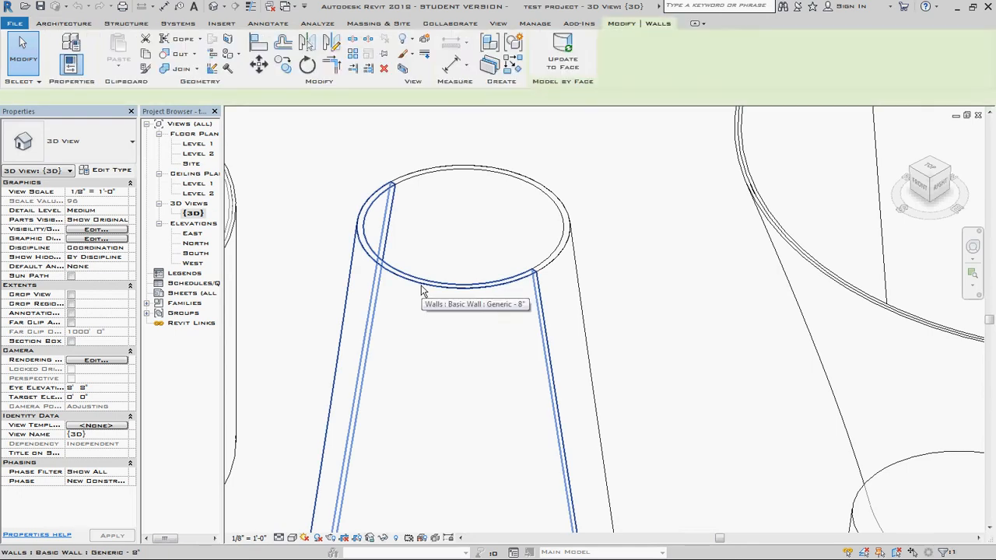
left_click(606, 285)
left_click(558, 261)
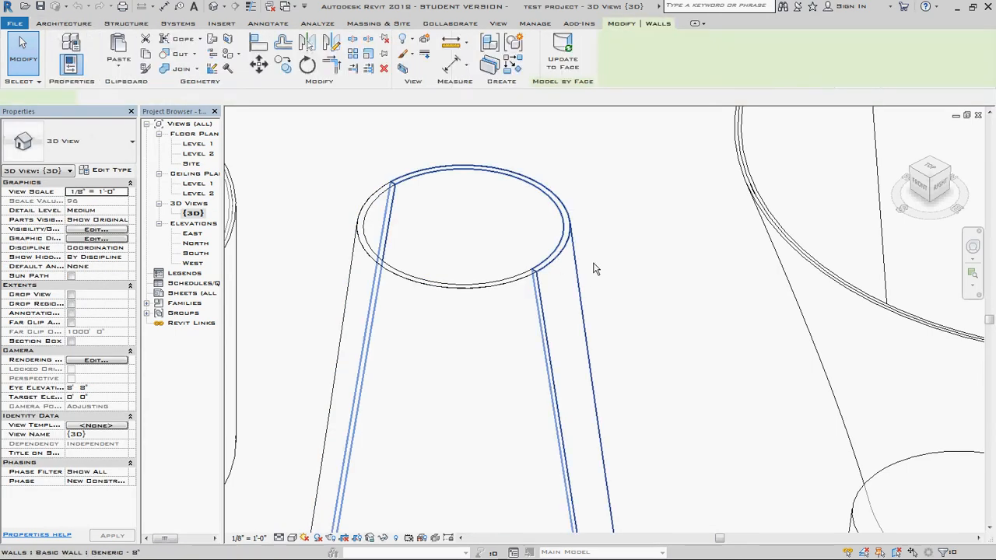
left_click(627, 267)
scroll(504, 248, "down", 2)
scroll(483, 238, "down", 1)
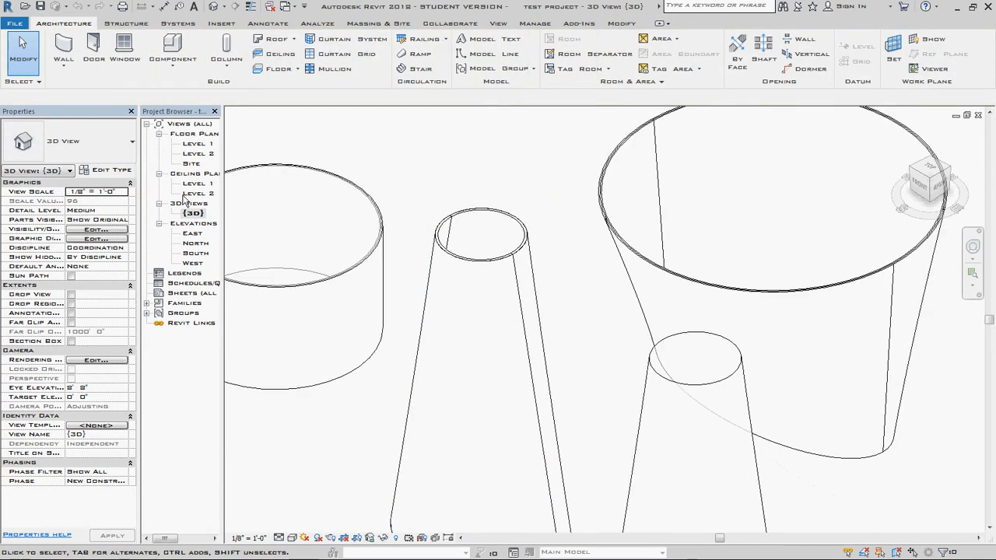
Open the Level 1 floor plan and examine the curved wall containing the door.
left_click(192, 146)
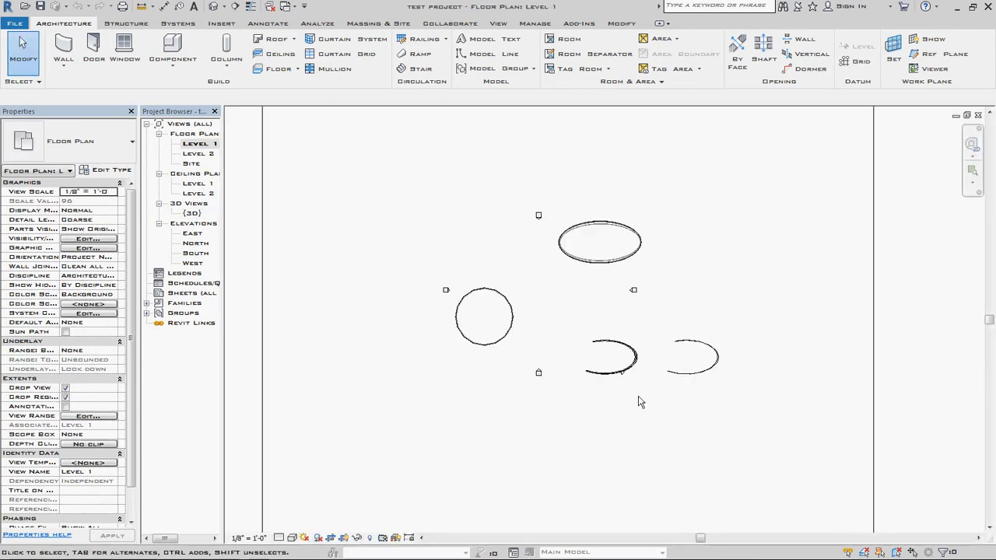
scroll(638, 402, "up", 5)
left_click(599, 315)
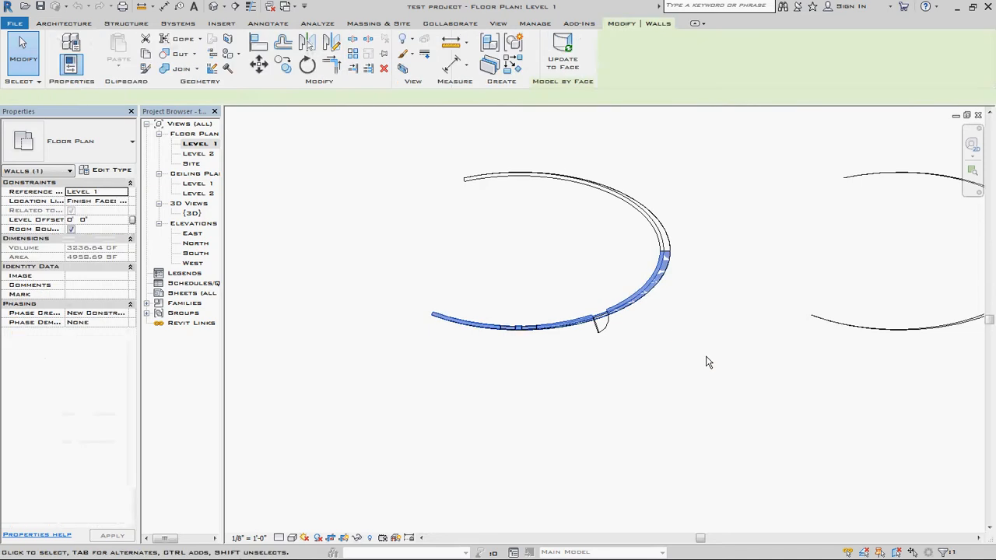
left_click(708, 363)
scroll(660, 241, "up", 3)
scroll(571, 261, "down", 3)
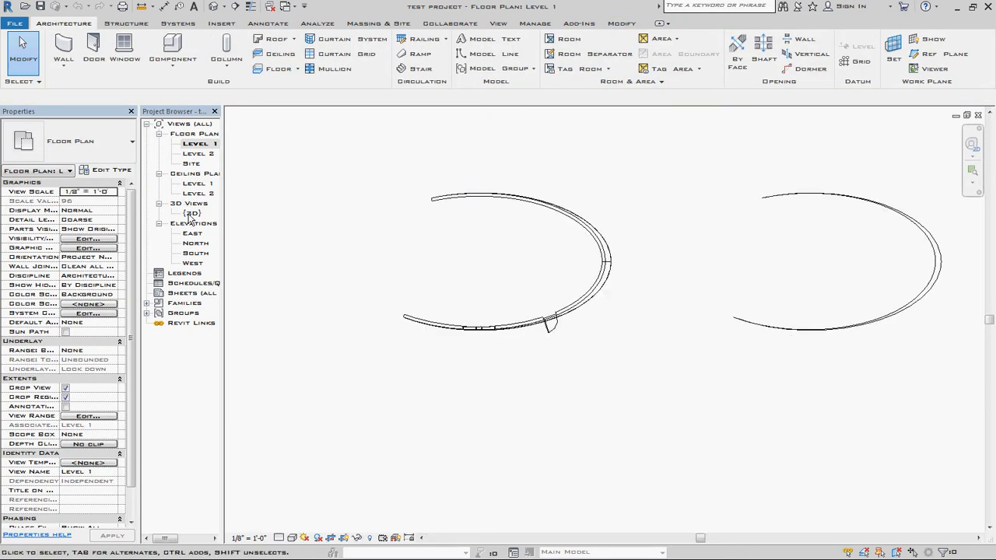
Return to the {3D} view and examine the concept mass, the tapered wall, and its windows and door.
double_click(191, 214)
scroll(455, 345, "down", 3)
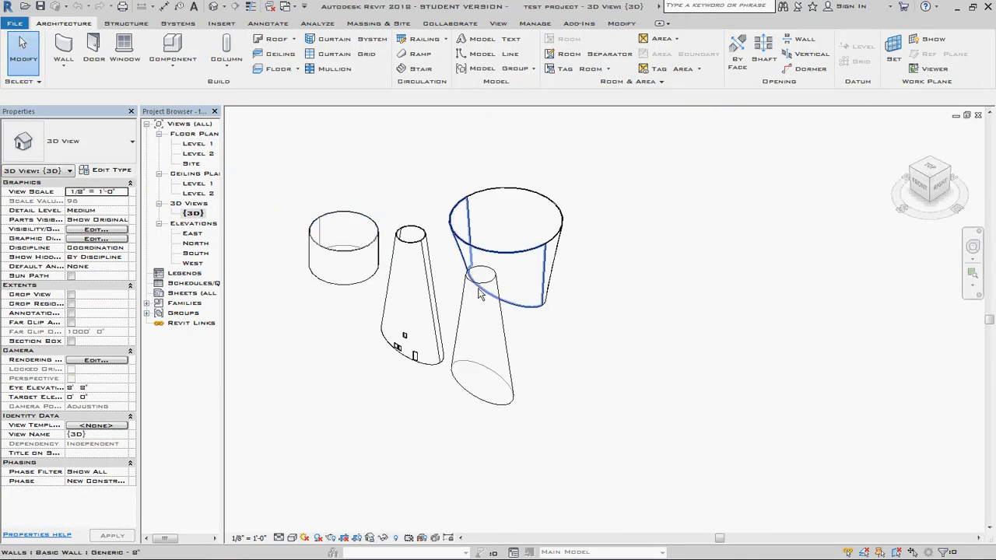
left_click(557, 378)
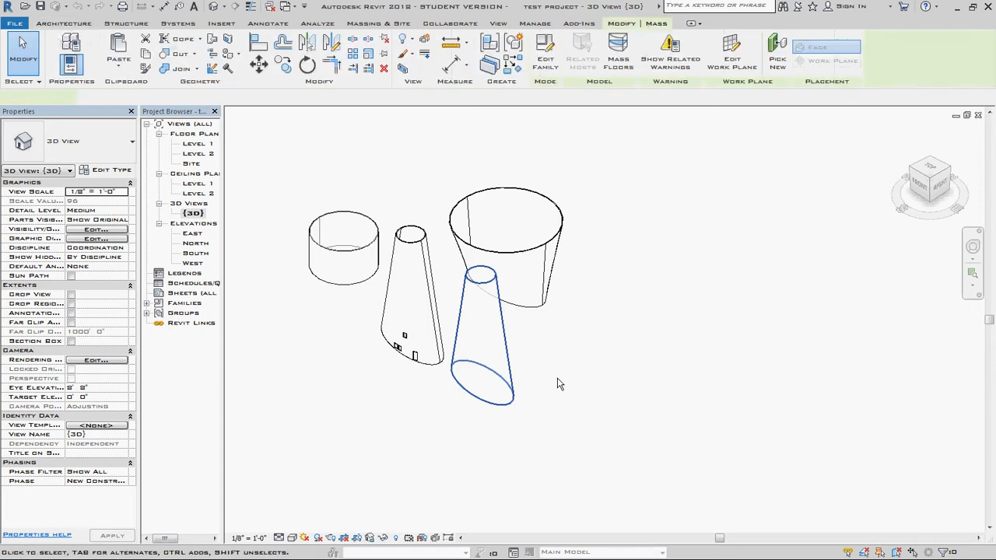
left_click(550, 376)
scroll(410, 242, "up", 3)
left_click(411, 242)
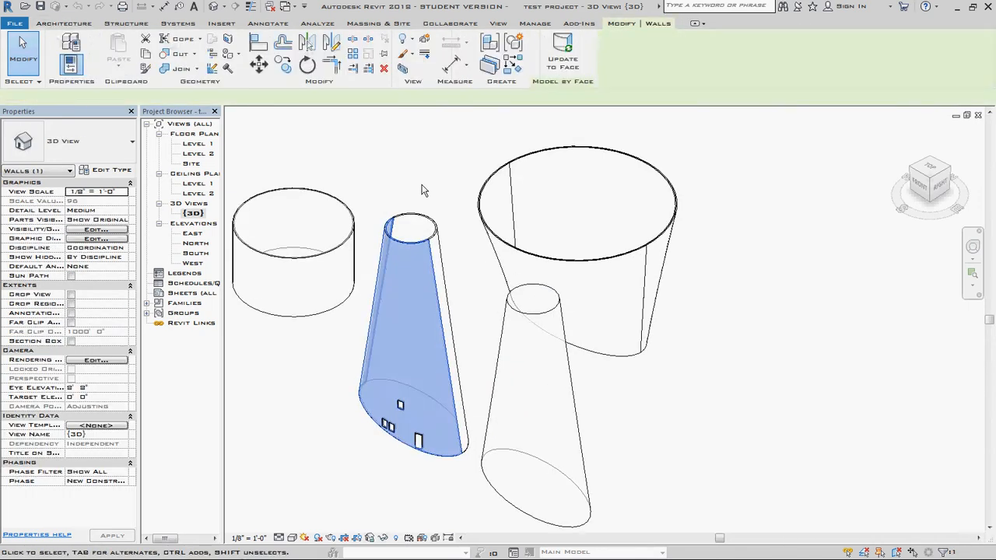
left_click(425, 190)
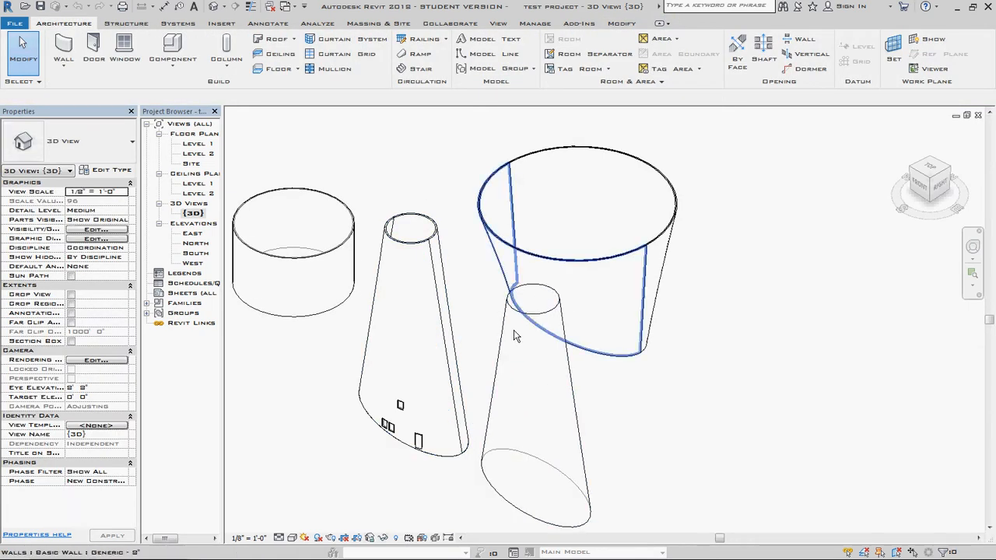
scroll(395, 375, "up", 6)
scroll(383, 372, "up", 1)
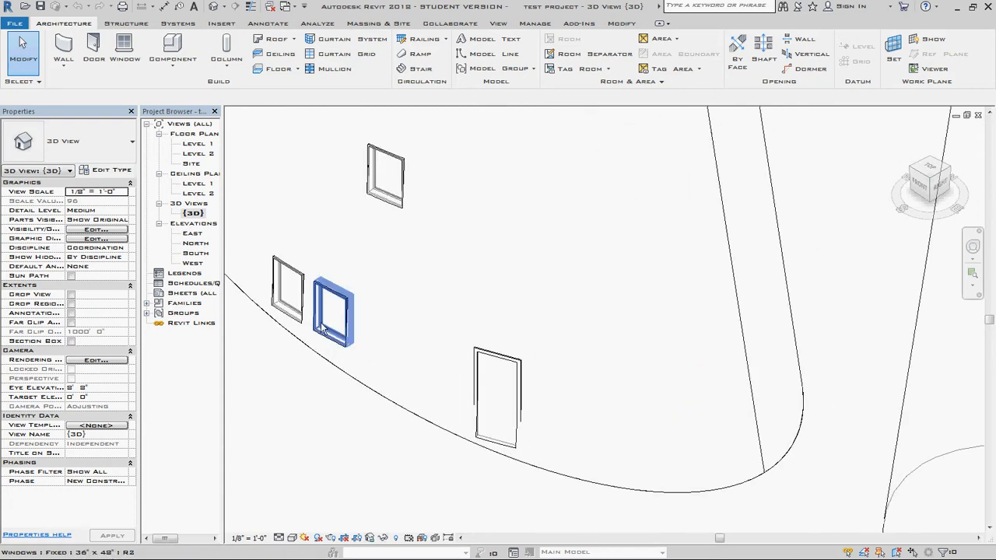
scroll(494, 363, "down", 7)
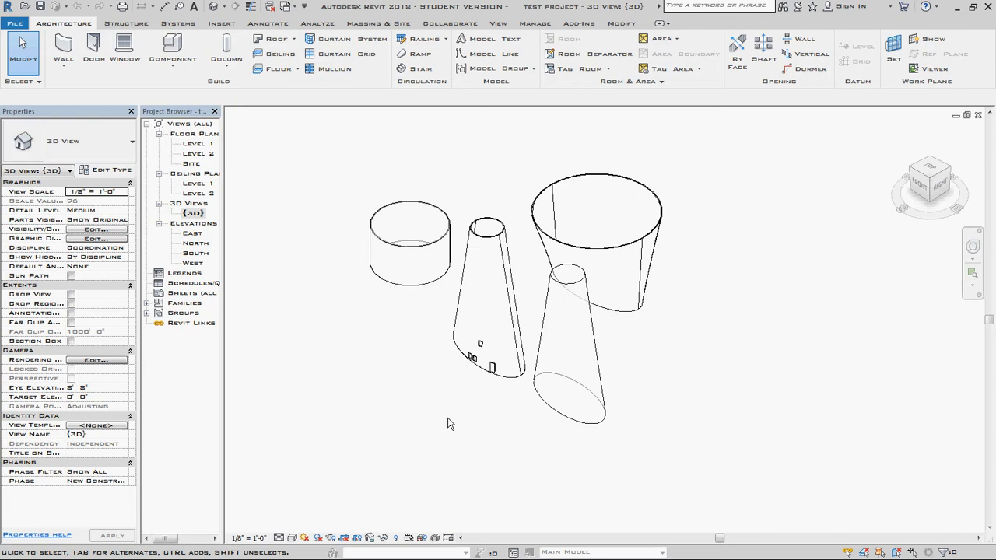
Create a new conceptual mass family from the Mass template.
left_click(10, 24)
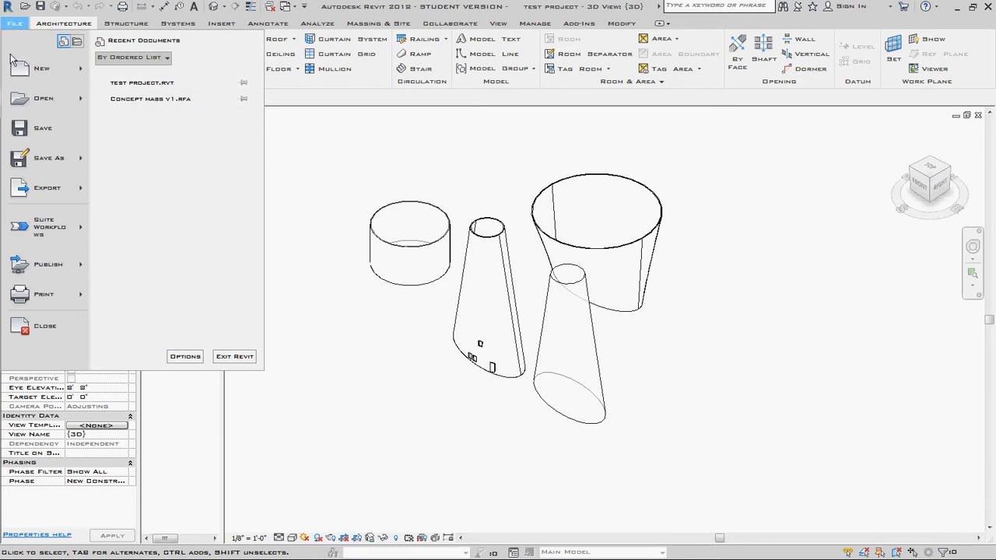
mouse_move(47, 69)
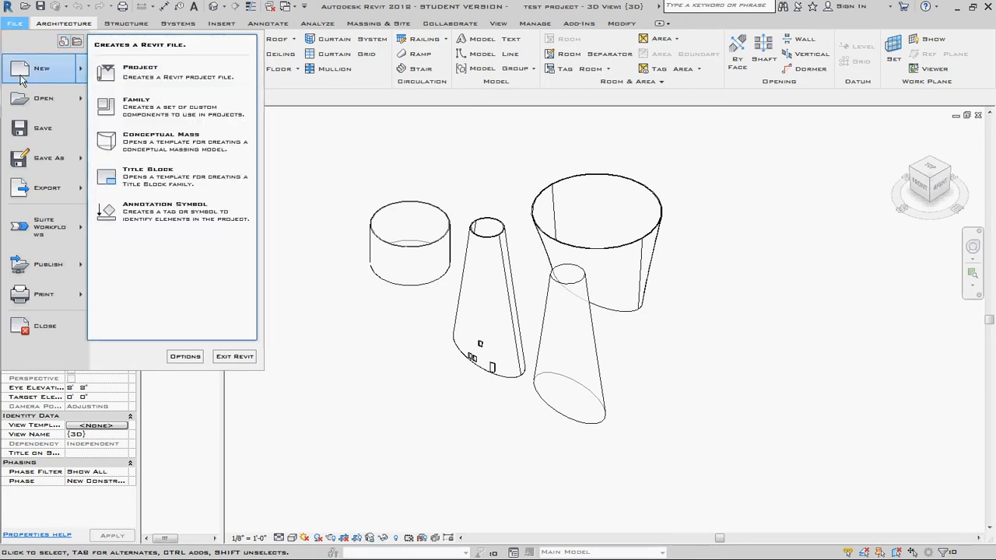
left_click(136, 139)
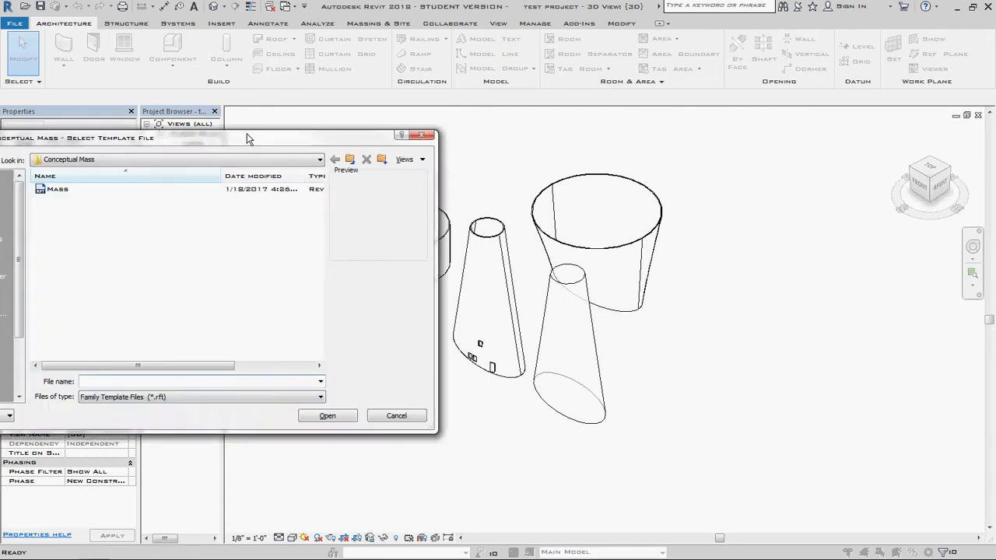
left_click(430, 216)
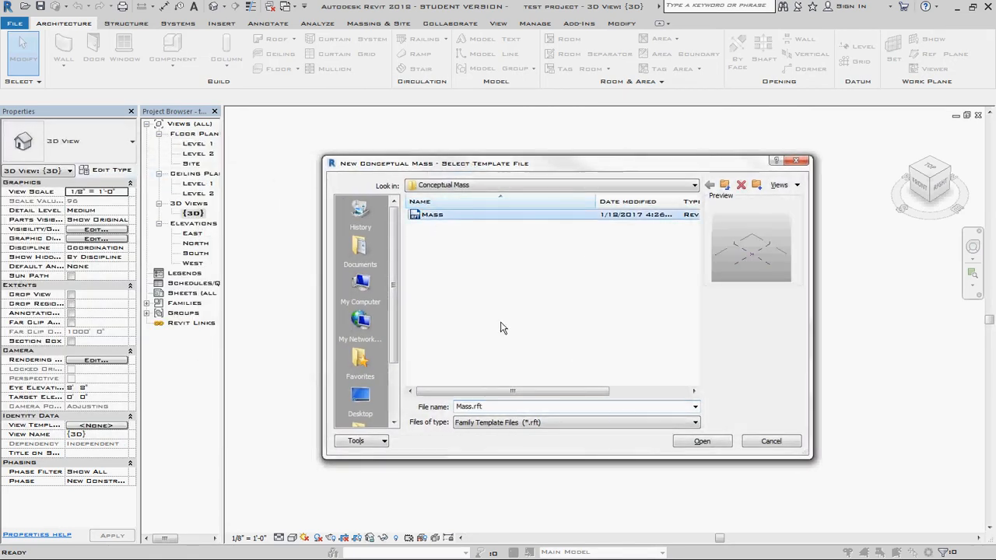
left_click(722, 441)
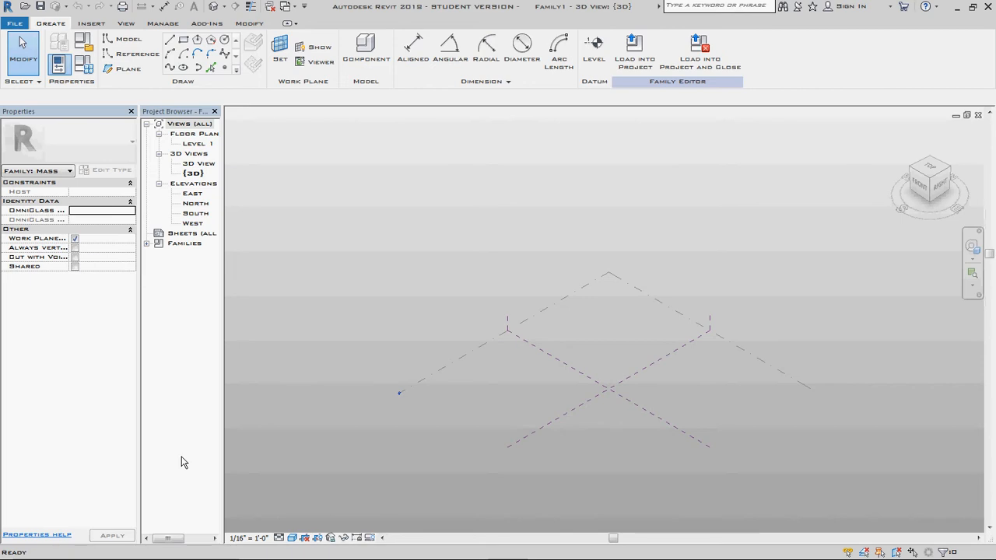
scroll(648, 461, "up", 1)
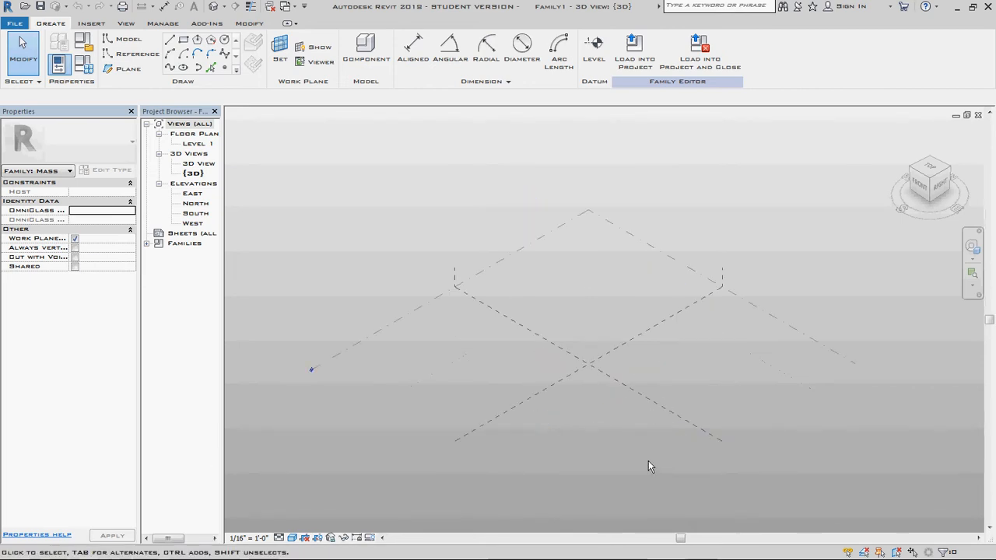
scroll(595, 396, "up", 1)
scroll(557, 420, "down", 1)
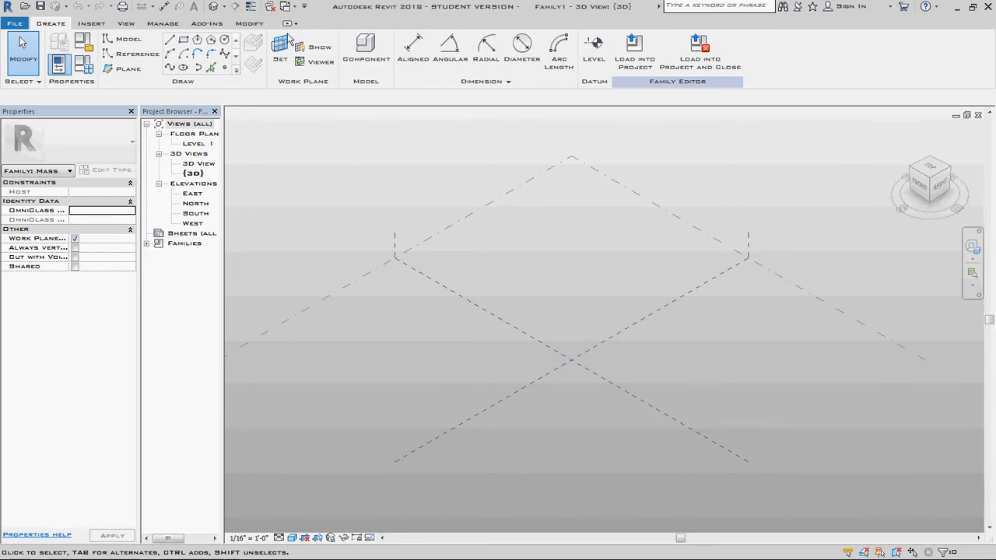
Start a CAD import into the mass family and browse to the Utah Teaching fall 2017 folder in My Documents.
left_click(92, 23)
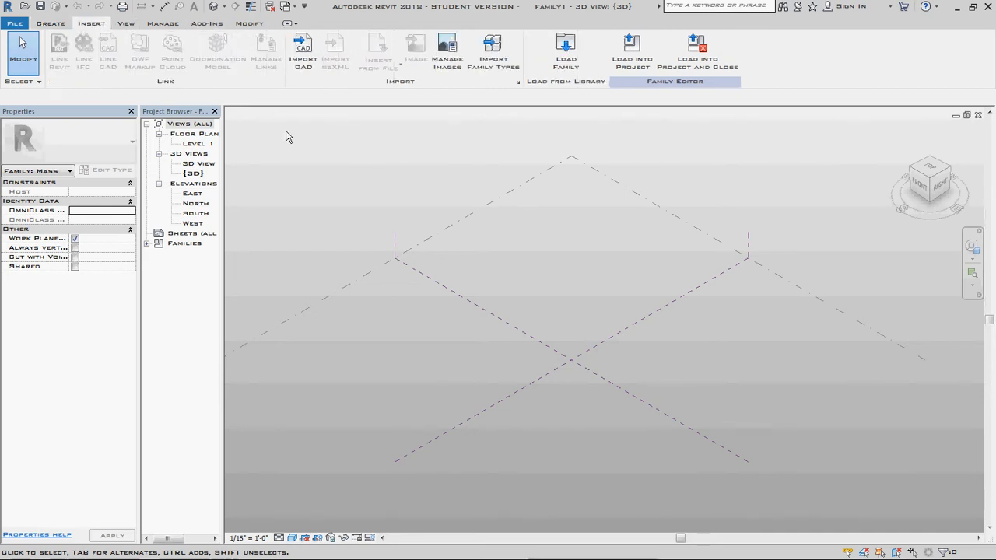
left_click(305, 68)
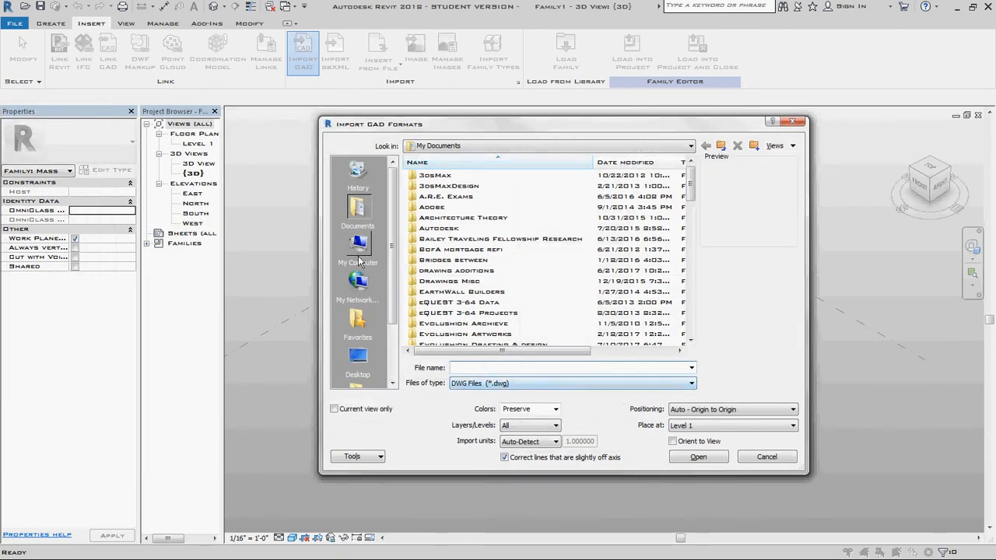
left_click(359, 262)
left_click(358, 220)
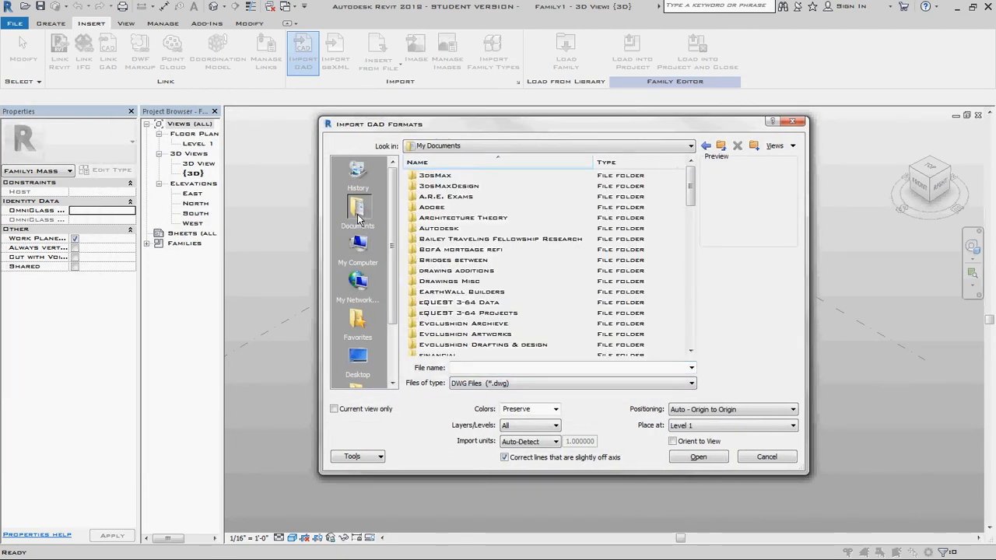
left_click_drag(688, 201, 666, 317)
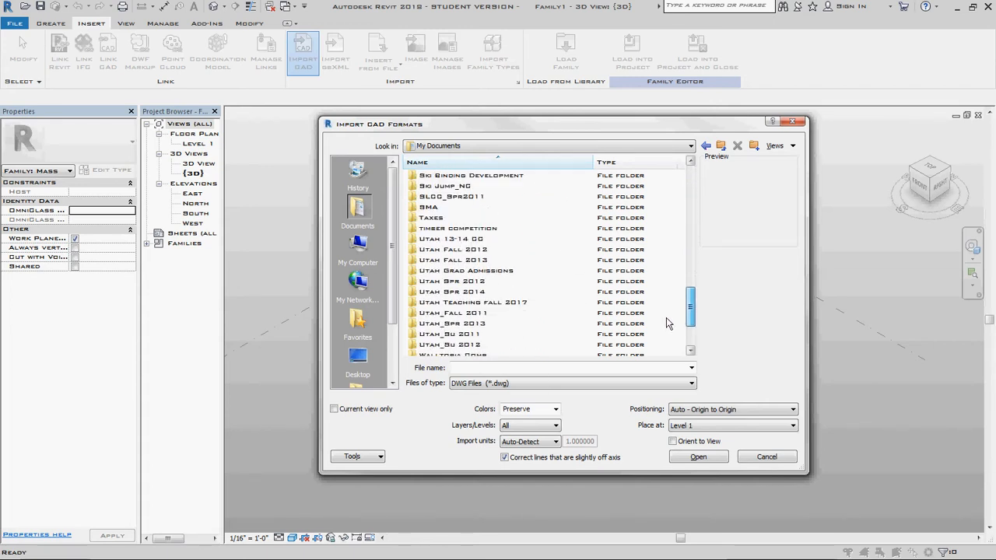
double_click(511, 303)
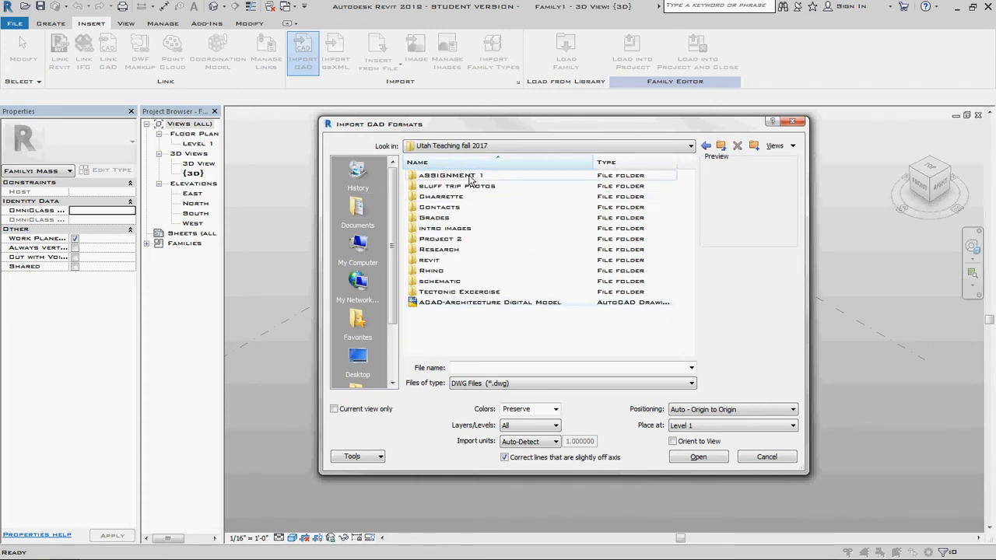
left_click(452, 240)
double_click(452, 240)
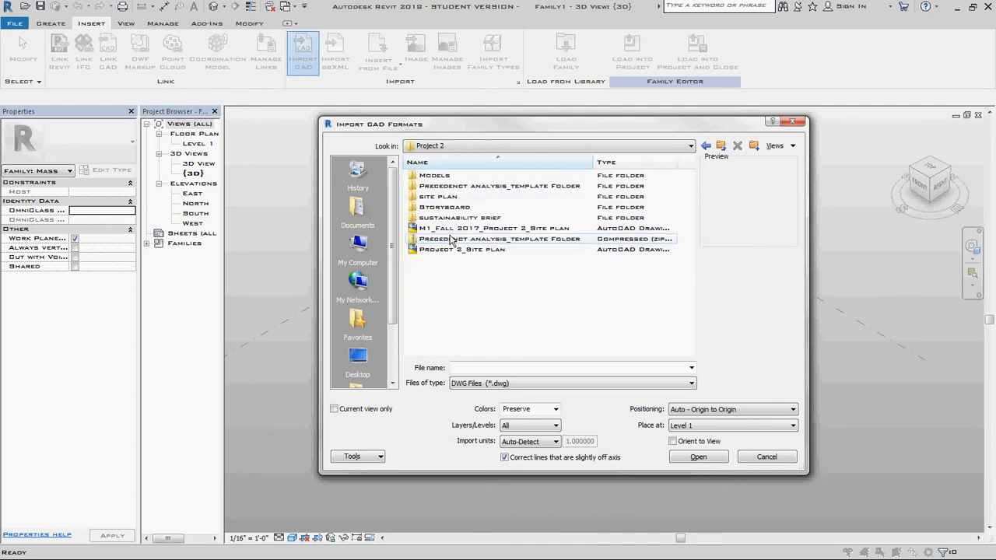
left_click(461, 178)
double_click(461, 178)
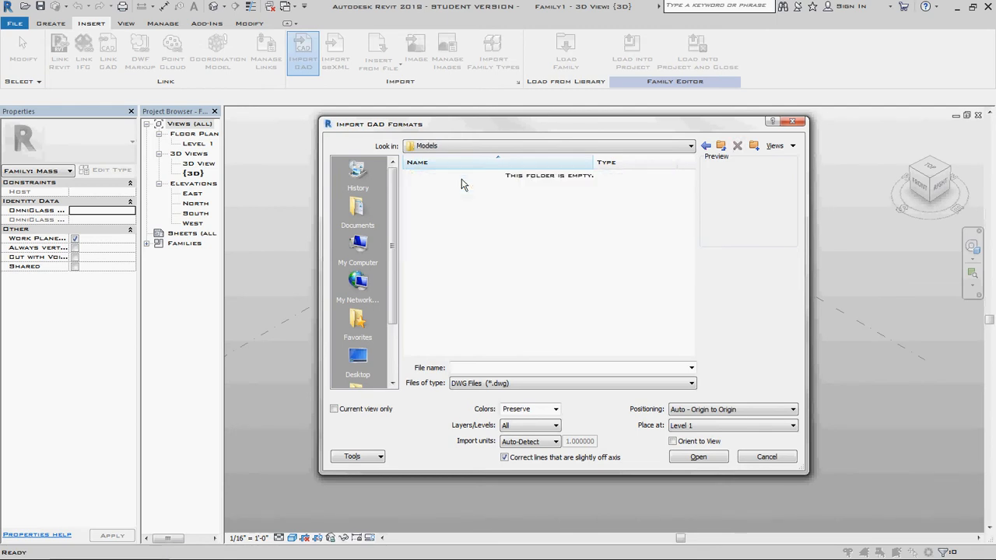
left_click(705, 146)
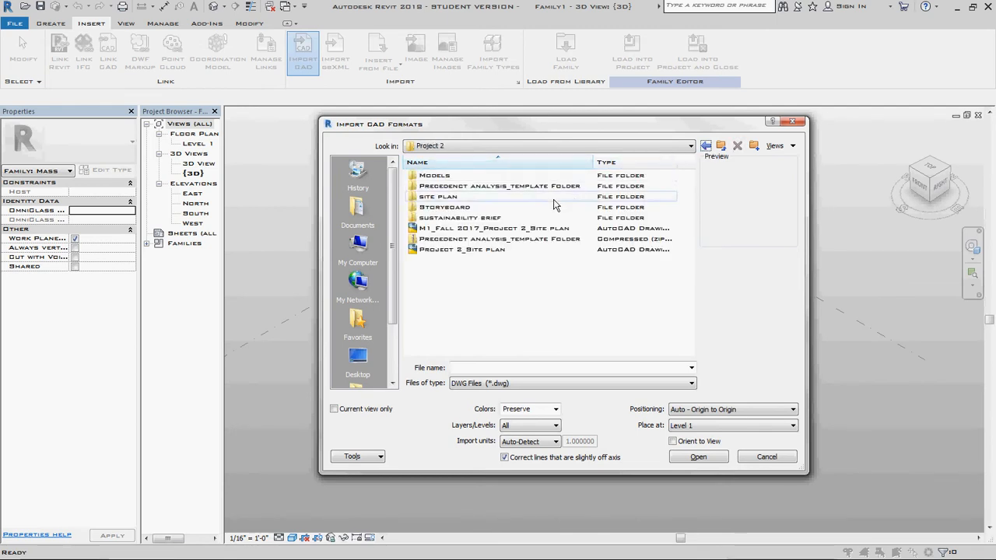
left_click(490, 146)
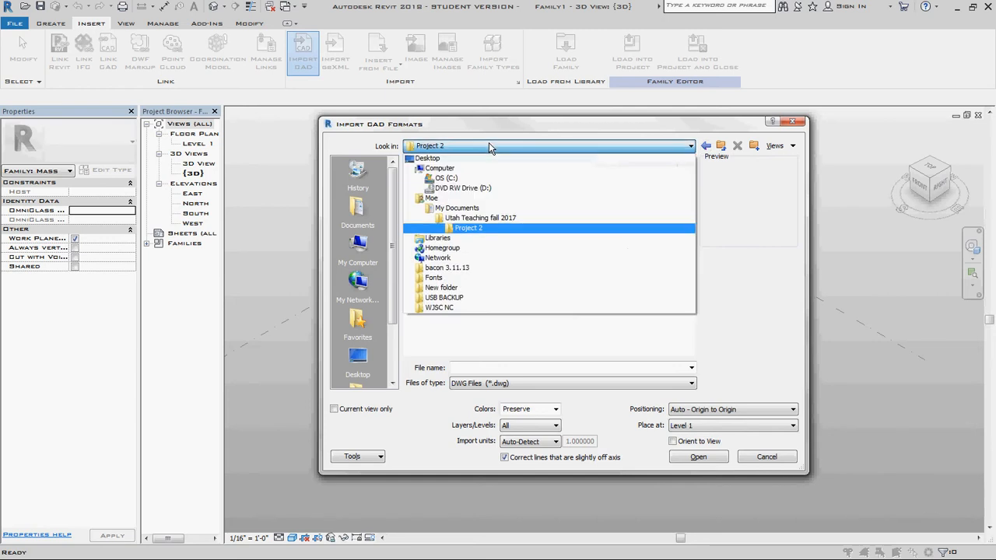
left_click(490, 218)
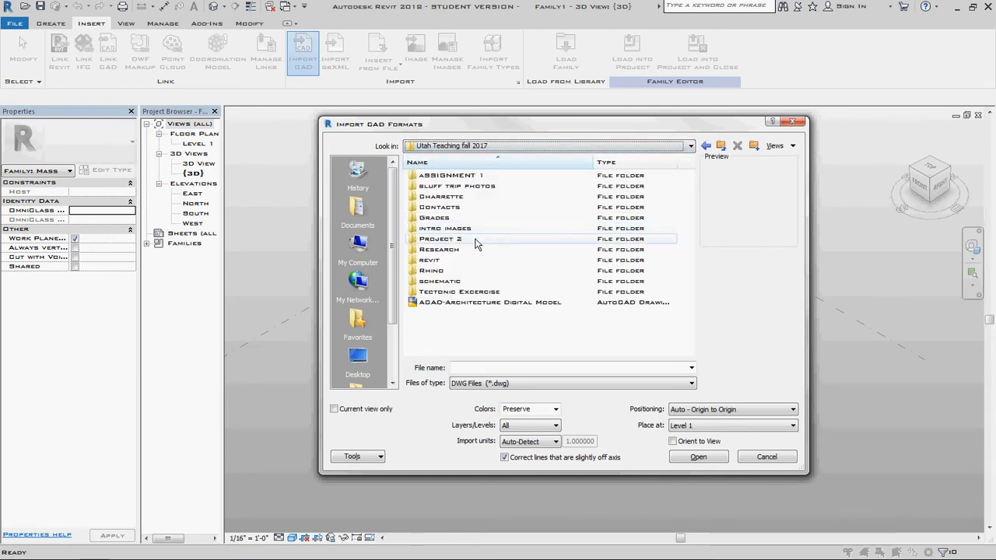
Import the Rhino file Demo R2R v1.3dm from the Rhino folder into the family with the Mass category.
double_click(455, 271)
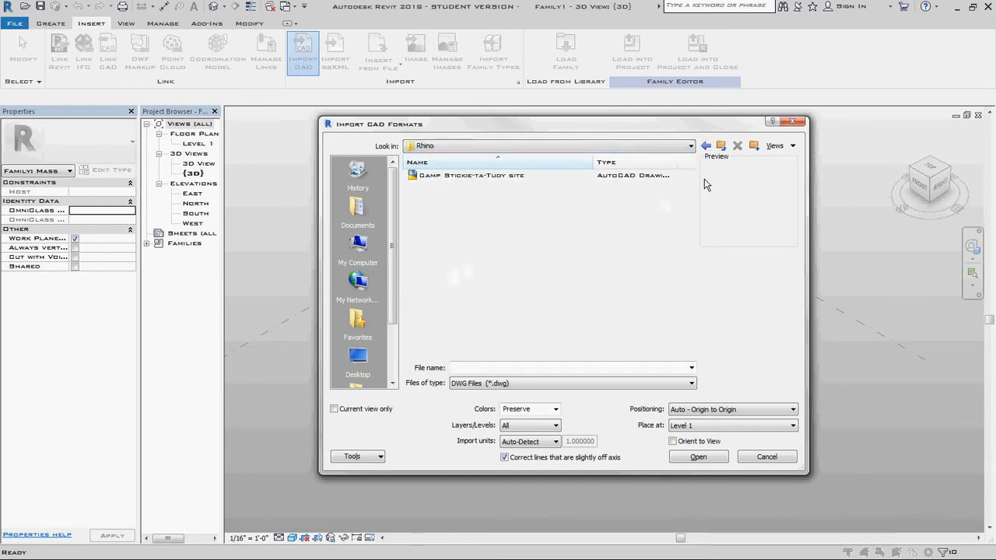
left_click(487, 386)
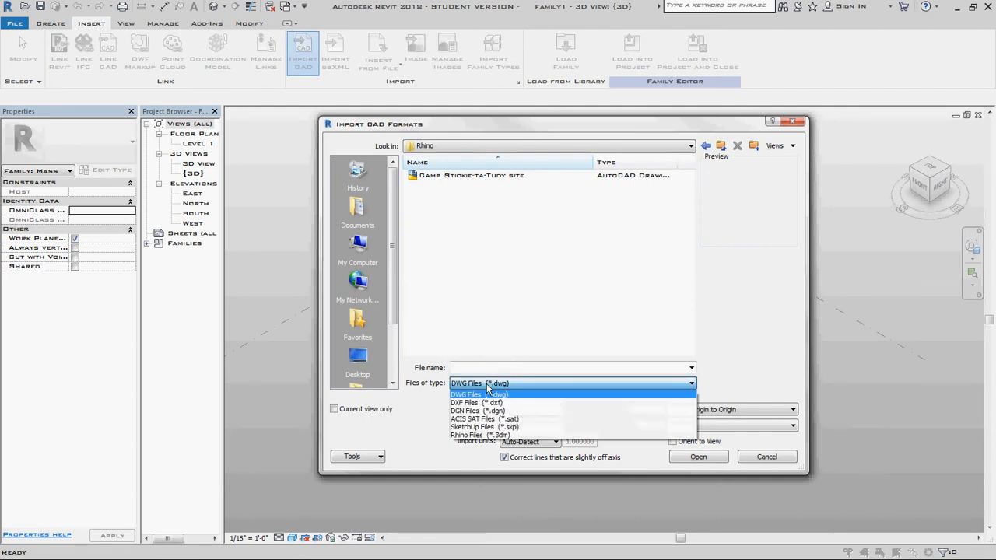
left_click(478, 435)
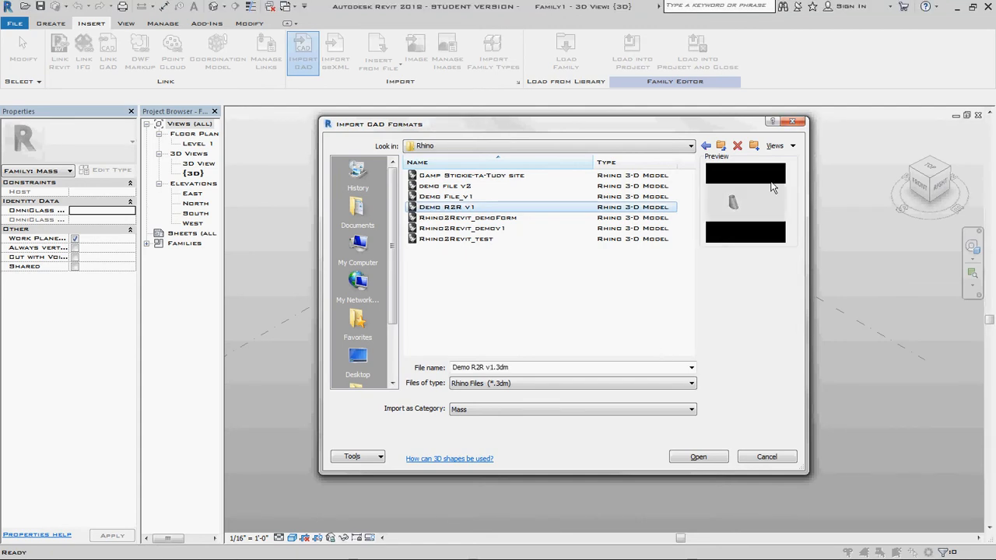
left_click(696, 457)
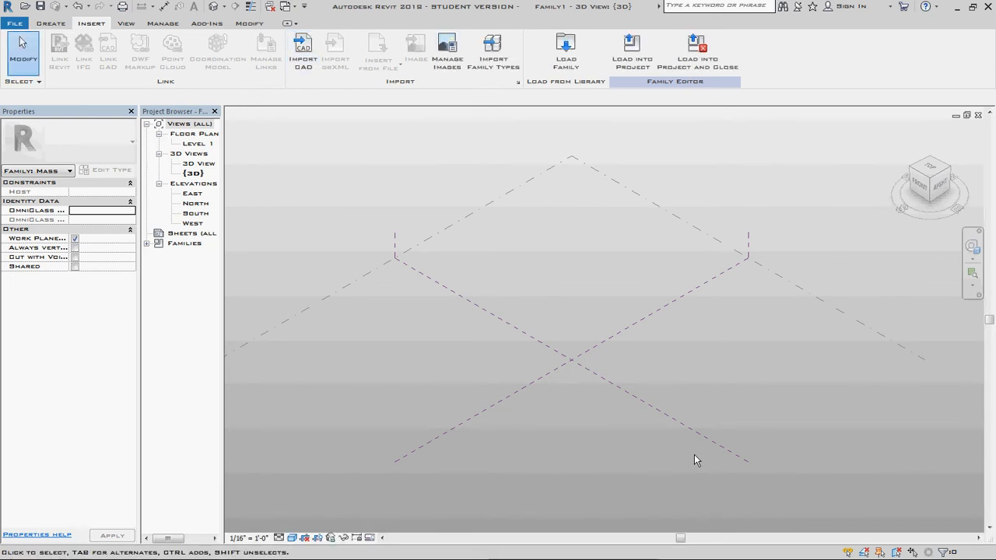
Move the imported tapered form onto the intersection of the family's reference planes.
scroll(520, 290, "down", 4)
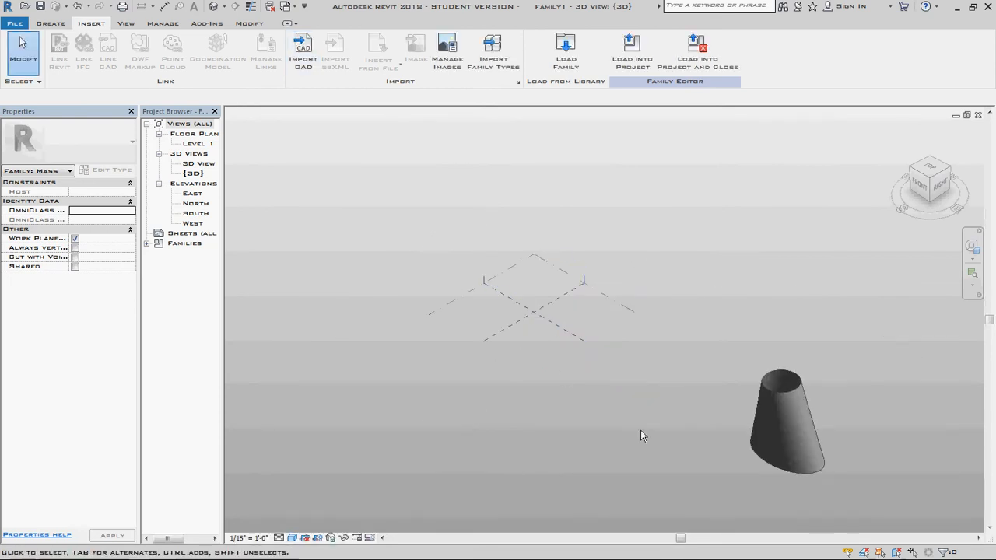
scroll(817, 474, "up", 2)
left_click(810, 476)
scroll(810, 474, "down", 2)
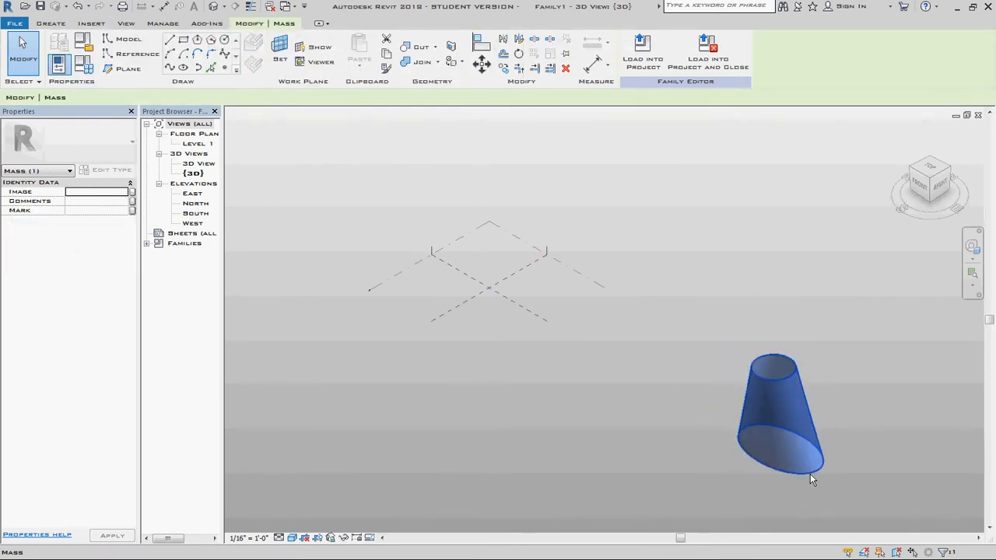
left_click_drag(809, 474, 525, 311)
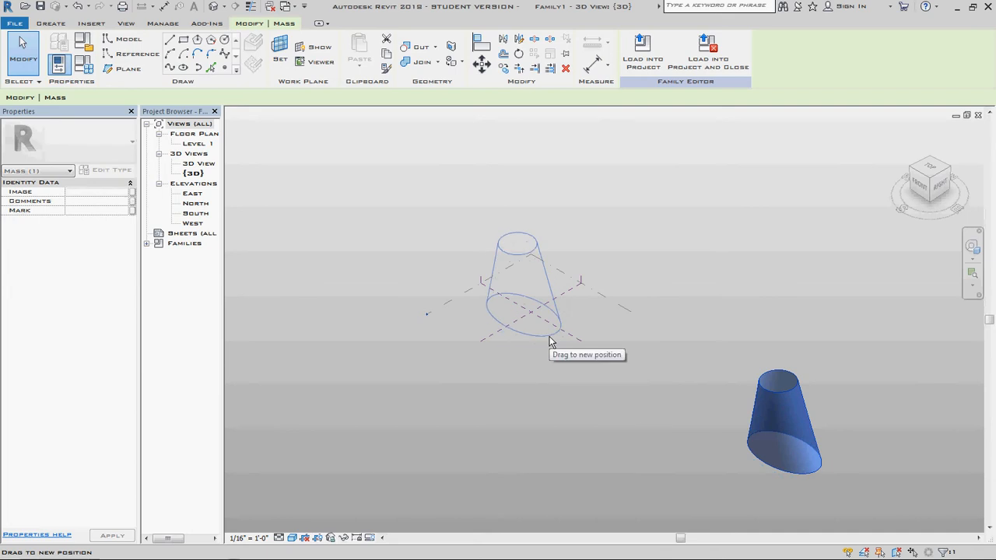
left_click(566, 397)
scroll(535, 339, "up", 5)
scroll(514, 291, "down", 1)
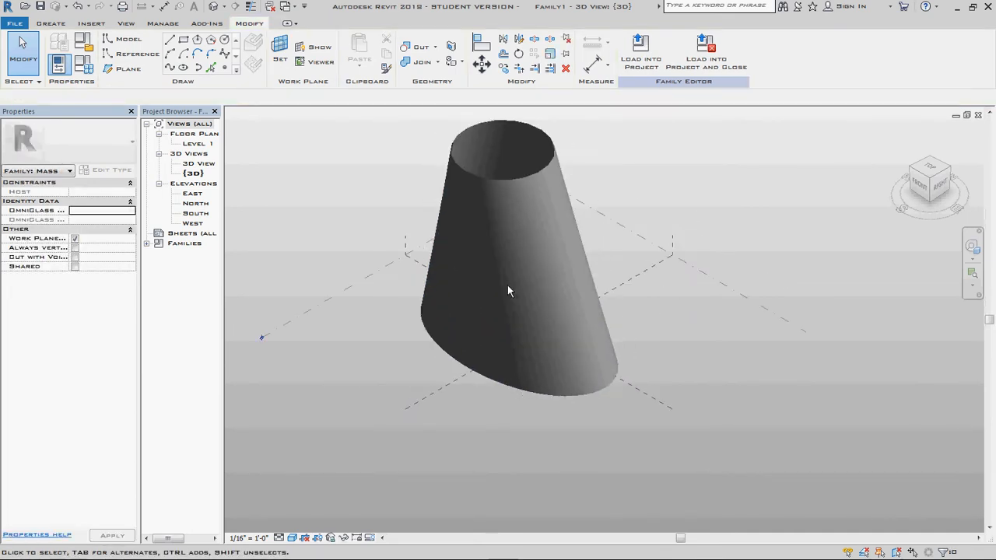
Load the mass family into the test project, overwriting the existing version of Family1.
scroll(507, 291, "down", 1)
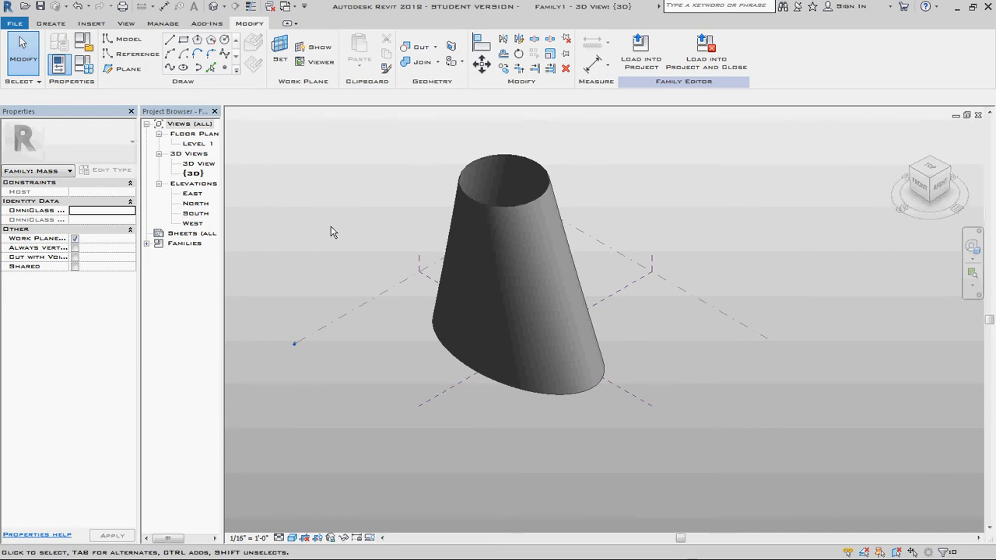
scroll(423, 176, "up", 4)
scroll(492, 157, "down", 3)
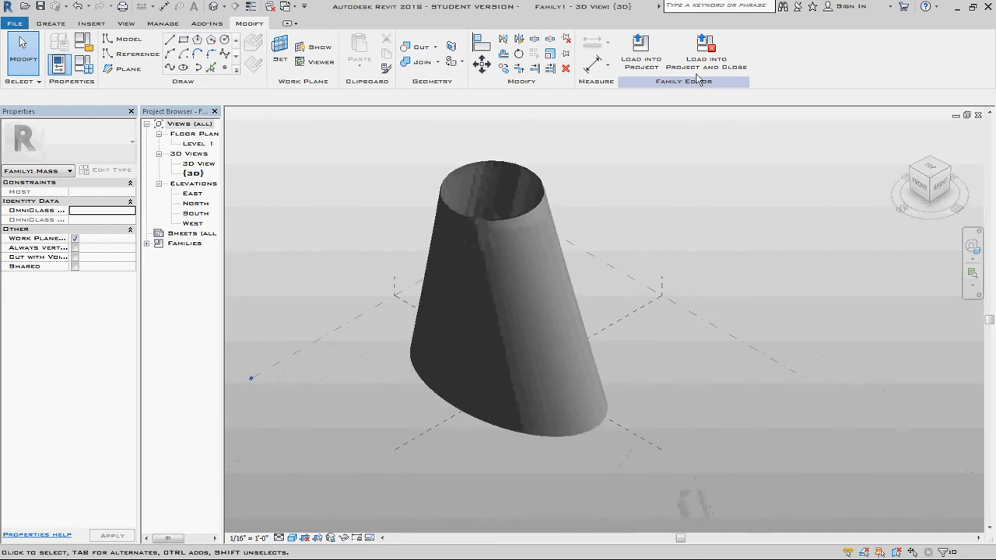
left_click(634, 46)
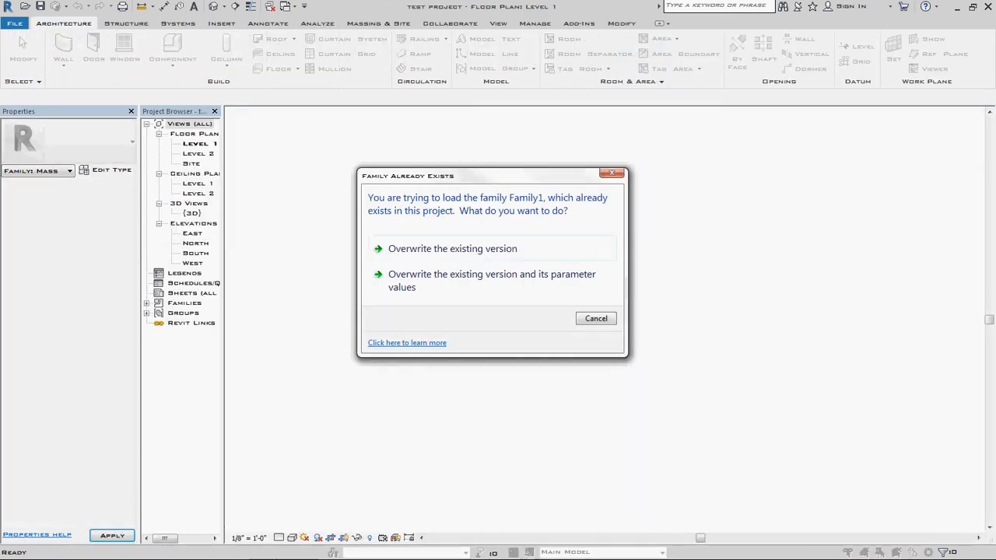
left_click(472, 257)
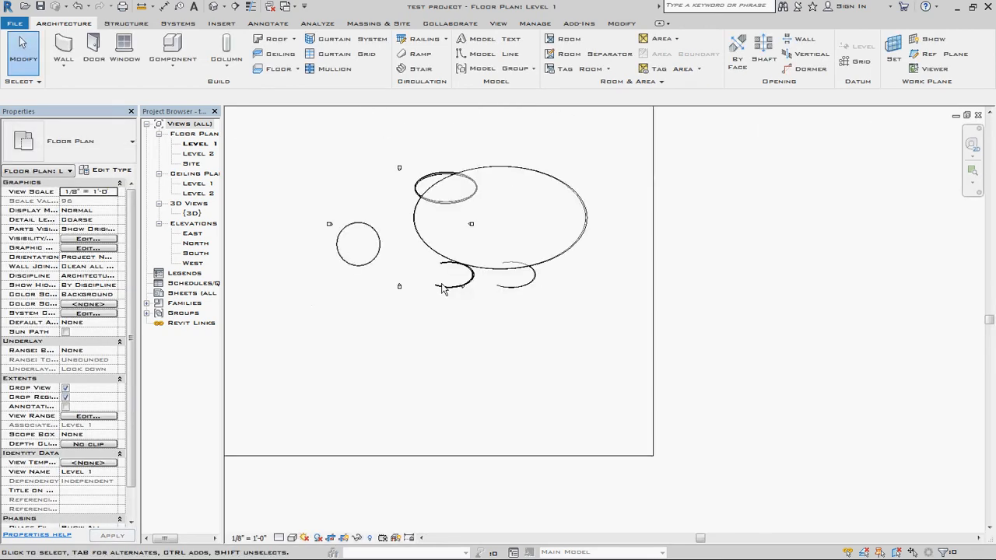
Move the large elliptical mass clear of the smaller forms on the Level 1 plan, about 176' from the circular form.
left_click(564, 259)
scroll(498, 269, "up", 2)
scroll(563, 266, "down", 2)
left_click_drag(562, 265, 578, 168)
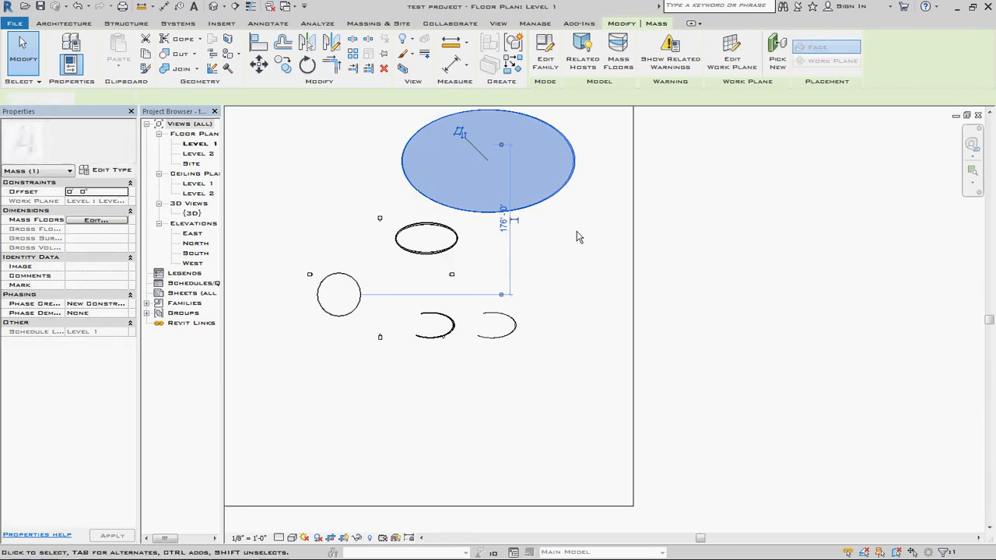
left_click(556, 264)
scroll(574, 186, "up", 4)
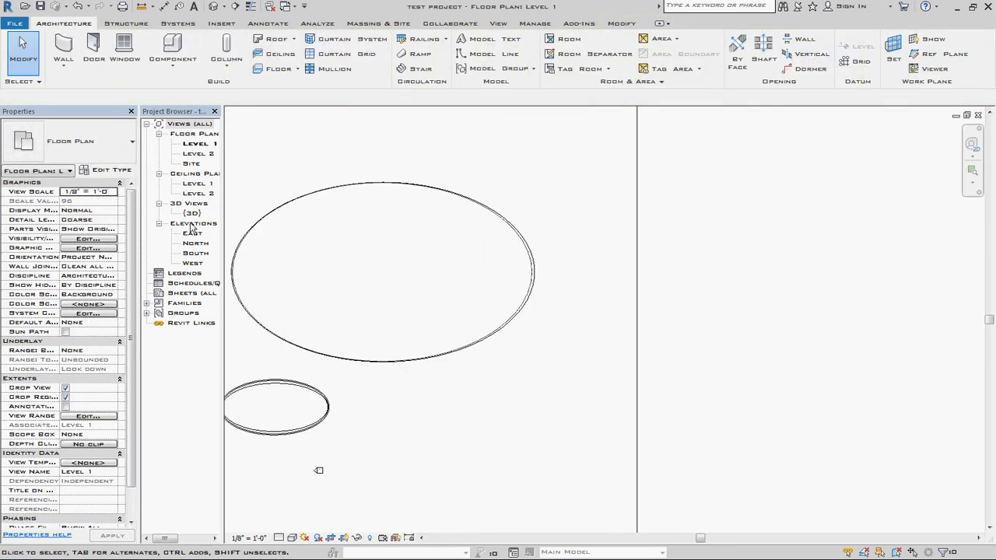
Open the {3D} view and move the large mass farther away, about 240' from the cylindrical form.
double_click(192, 213)
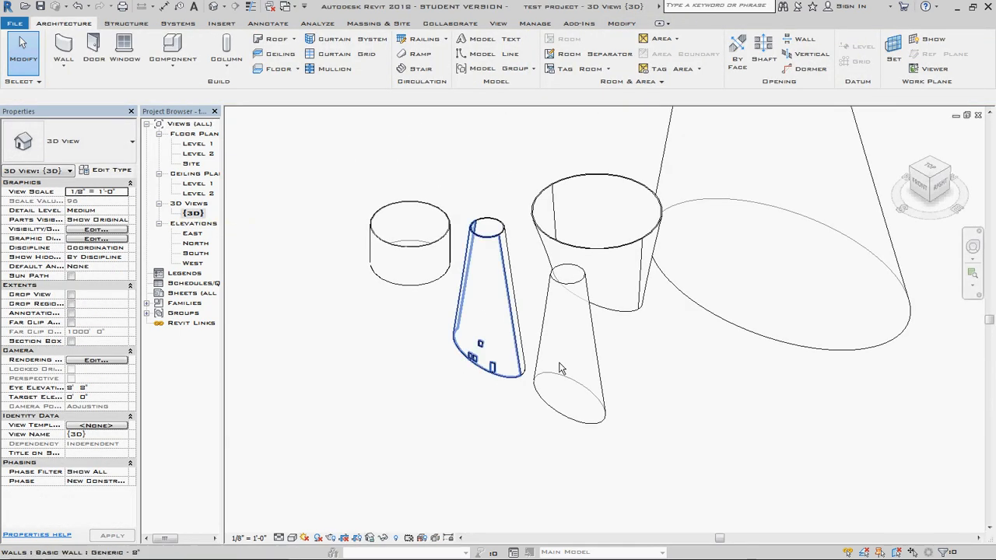
scroll(589, 349, "down", 3)
left_click(650, 308)
scroll(651, 310, "up", 2)
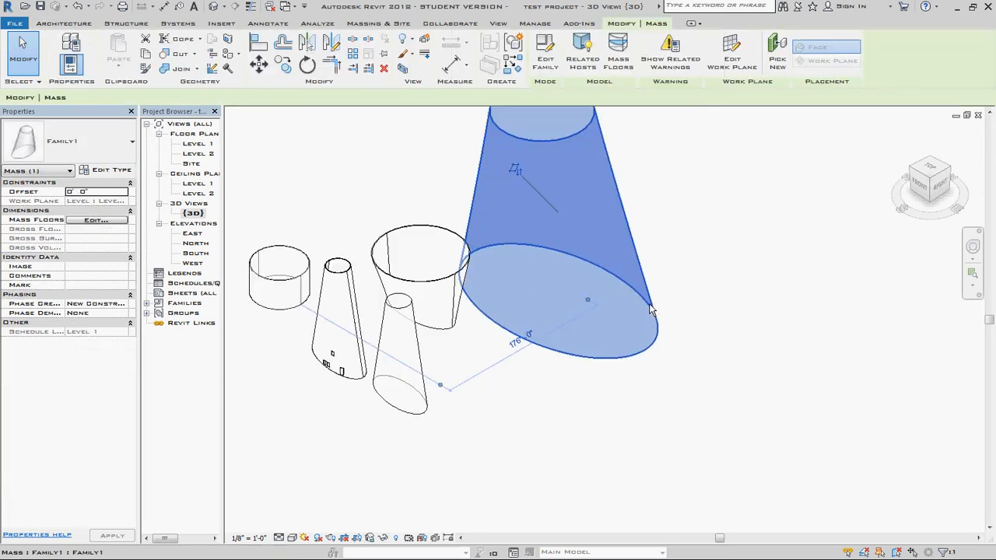
left_click(724, 339)
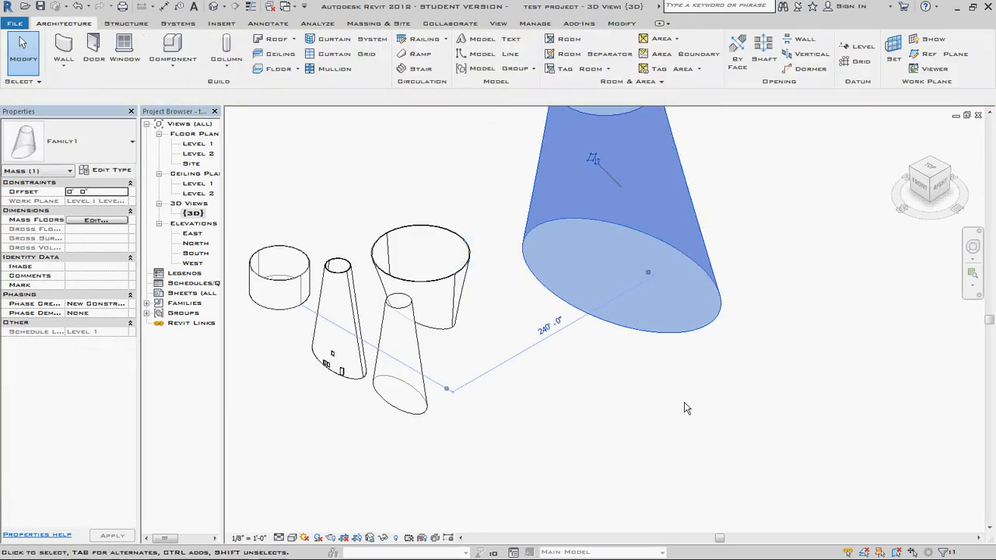
Create a Generic - 8" Wall by Face on the front curved face of the large tapered mass.
scroll(685, 407, "down", 2)
scroll(575, 424, "down", 3)
scroll(686, 267, "up", 4)
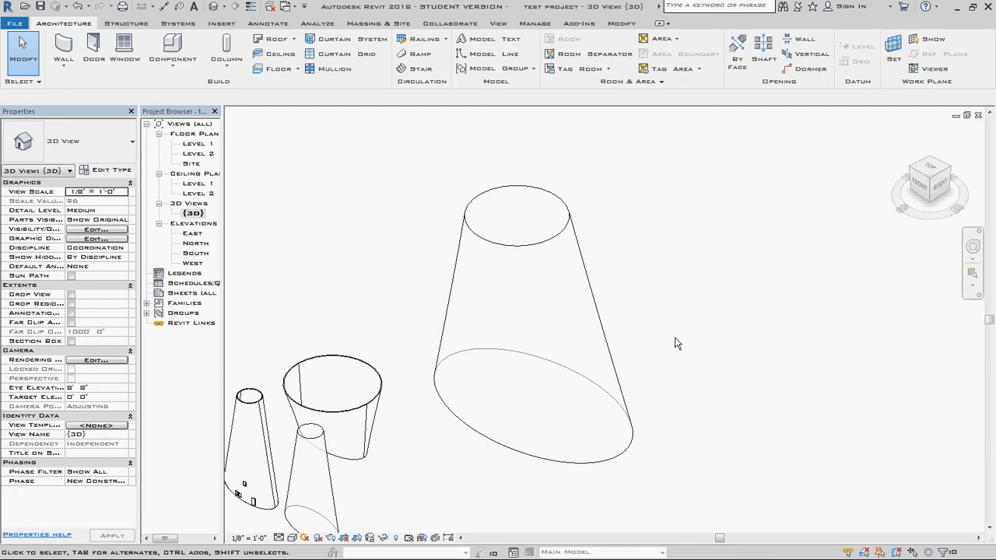
left_click(540, 246)
left_click(674, 282)
left_click(444, 241)
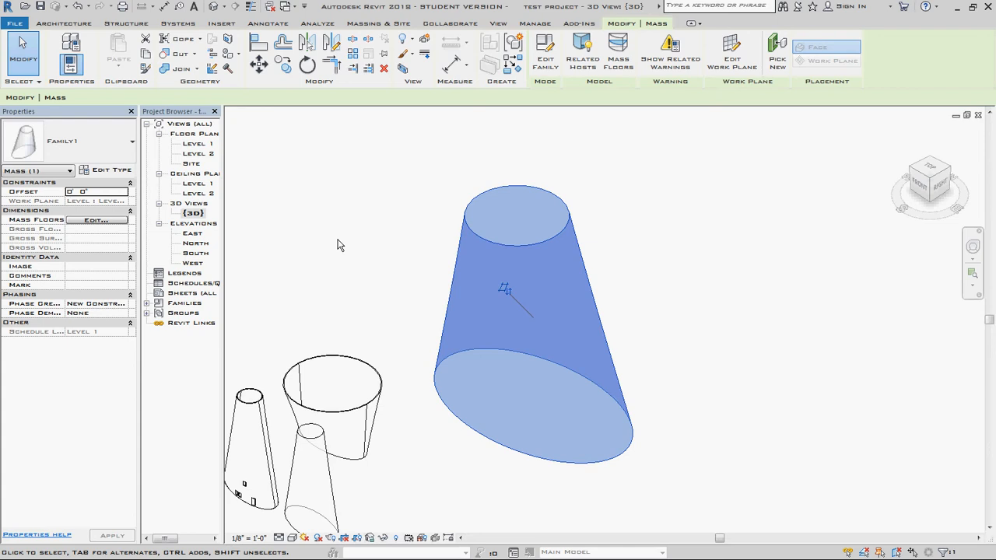
left_click(79, 28)
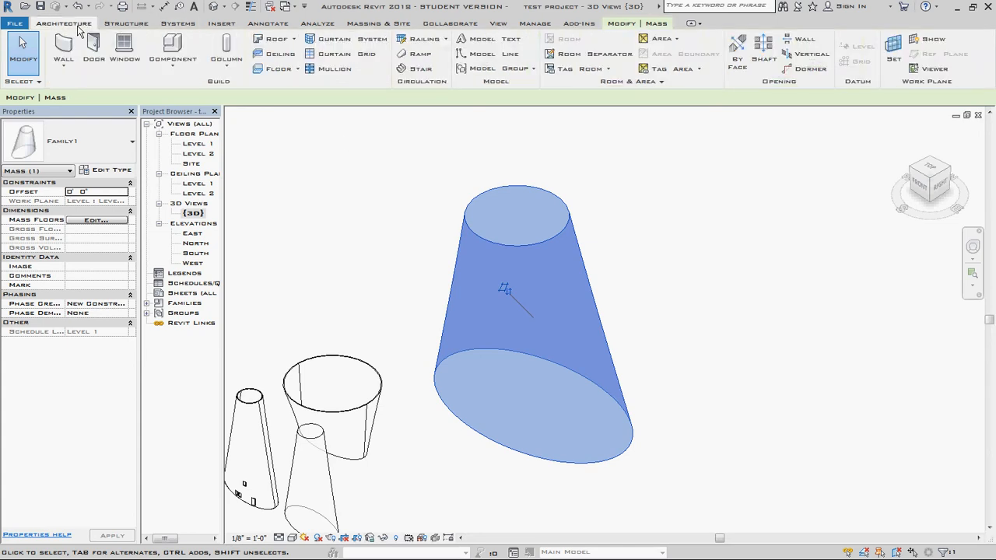
left_click(64, 68)
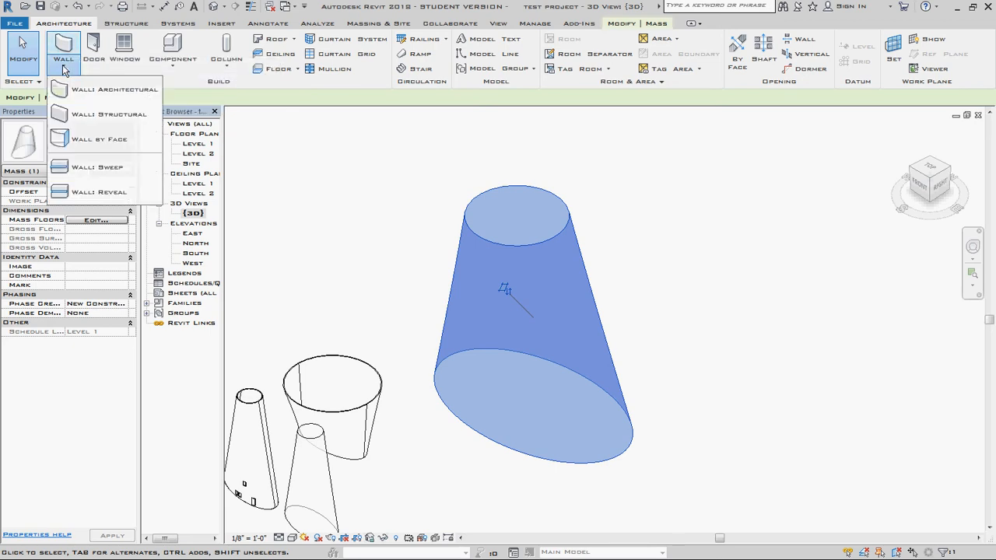
left_click(64, 140)
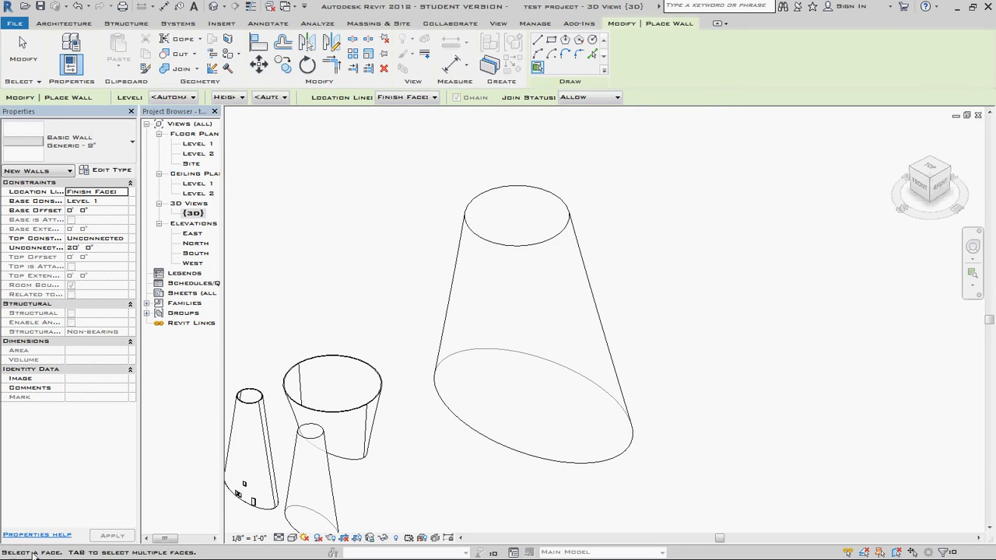
left_click(502, 452)
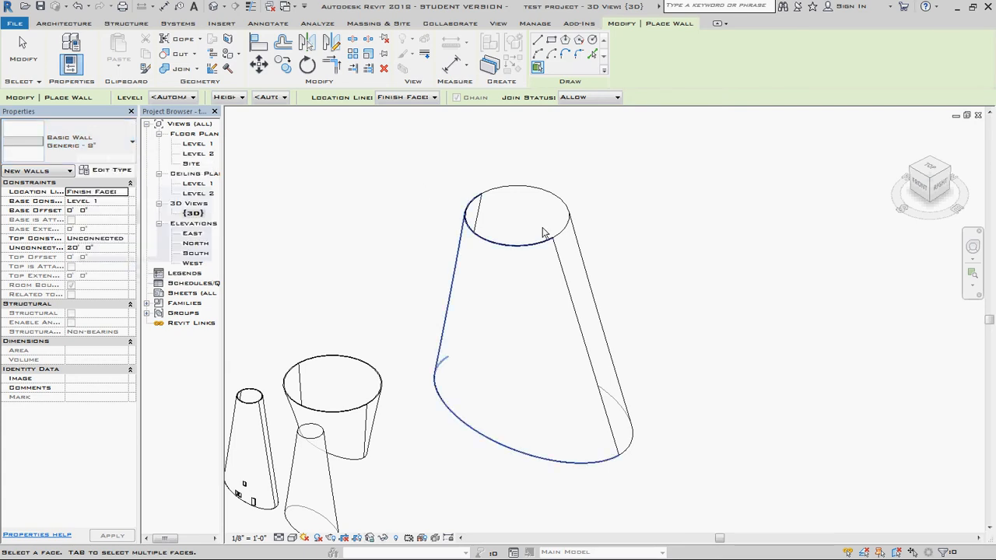
Apply Wall by Face to the remaining curved face of the large mass using the same wall type.
scroll(542, 234, "up", 6)
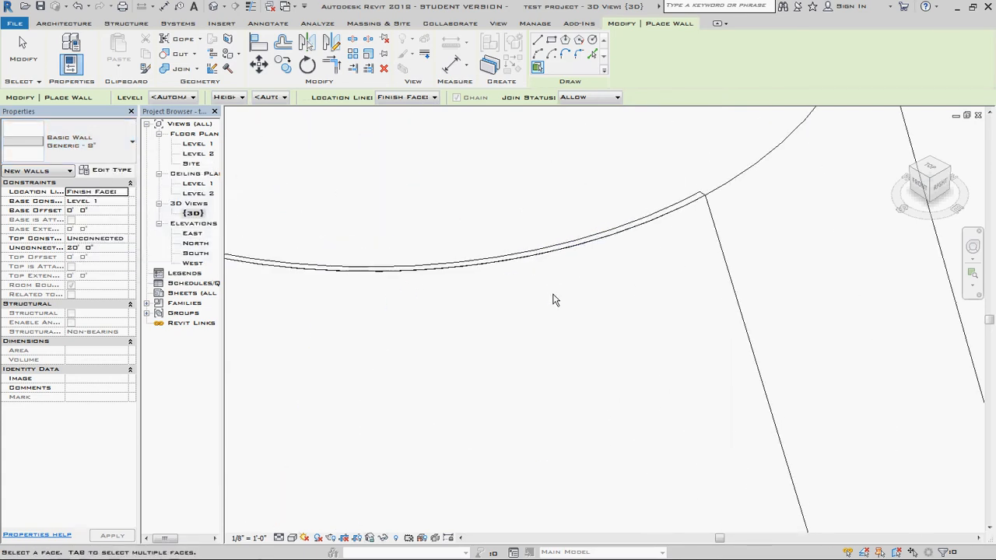
scroll(554, 300, "down", 6)
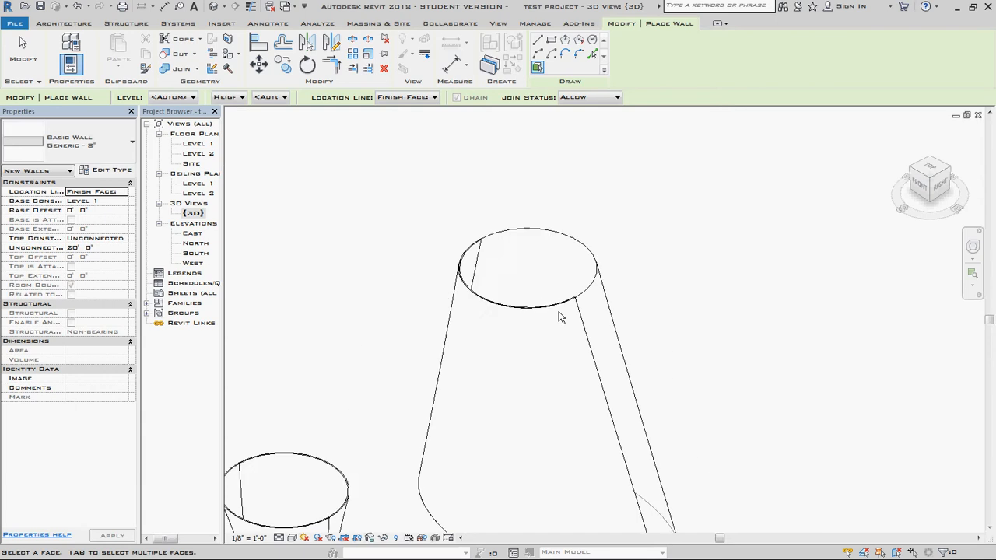
left_click(63, 23)
left_click(68, 69)
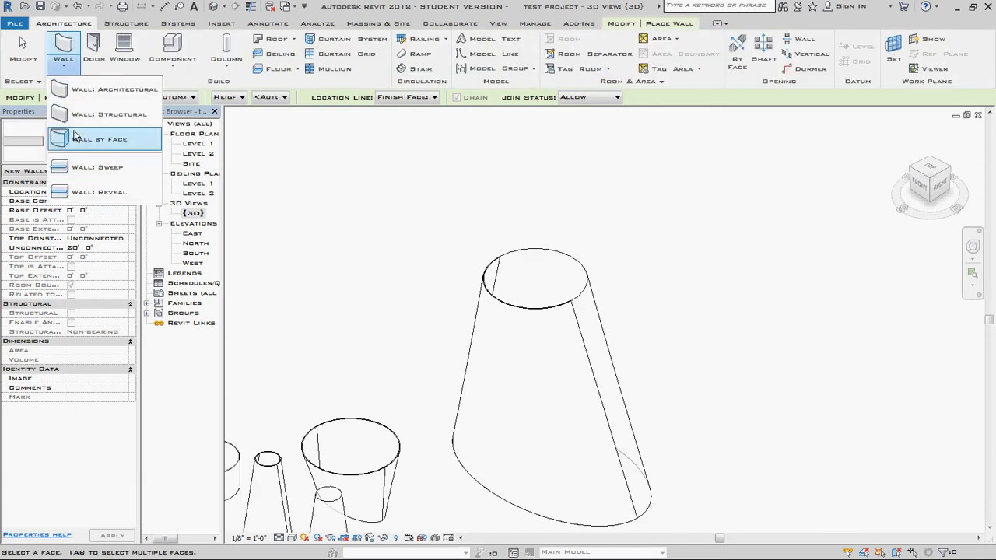
left_click(78, 136)
scroll(604, 280, "up", 4)
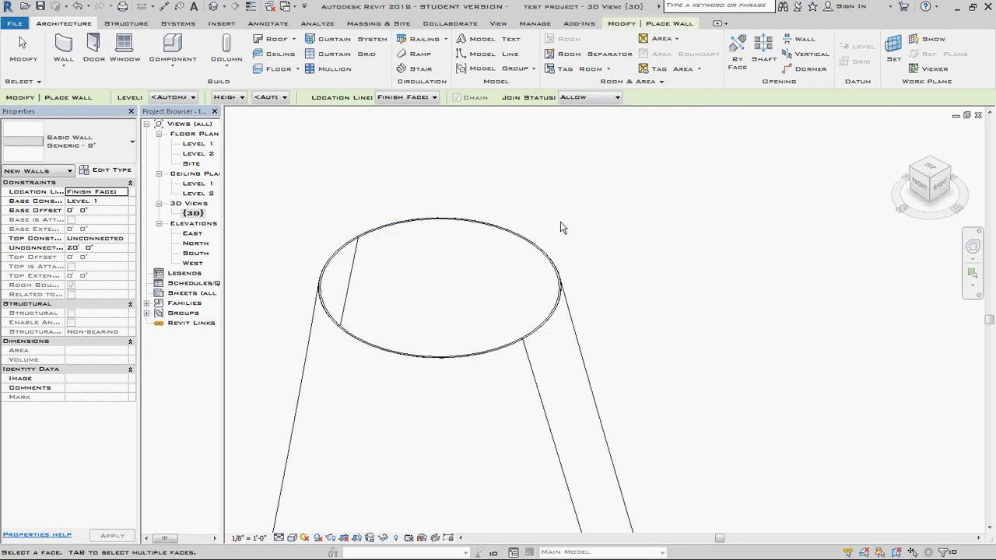
Examine the wall thickness around the large mass's top rim, end wall placement, and check the mass against its walls.
scroll(563, 232, "down", 1)
scroll(568, 244, "up", 5)
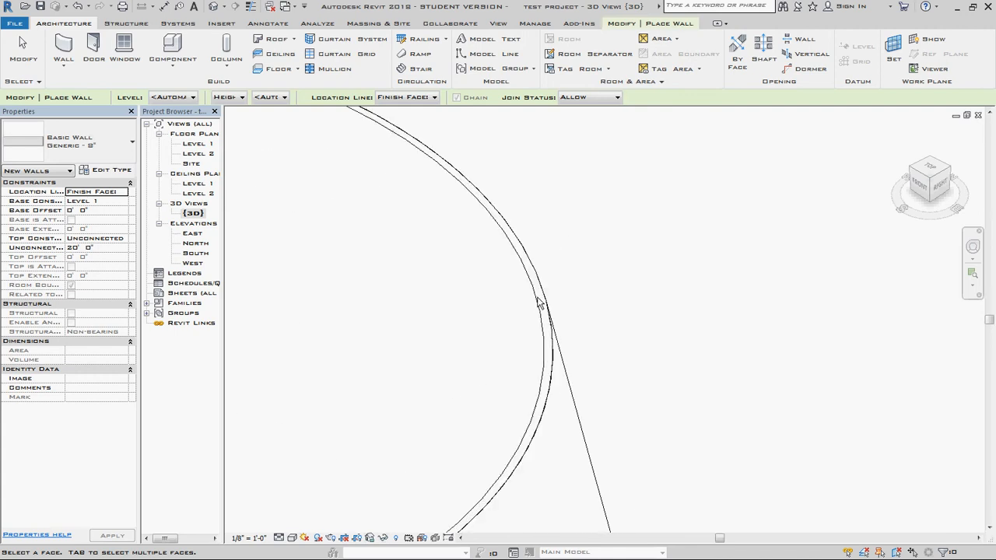
scroll(538, 308, "down", 4)
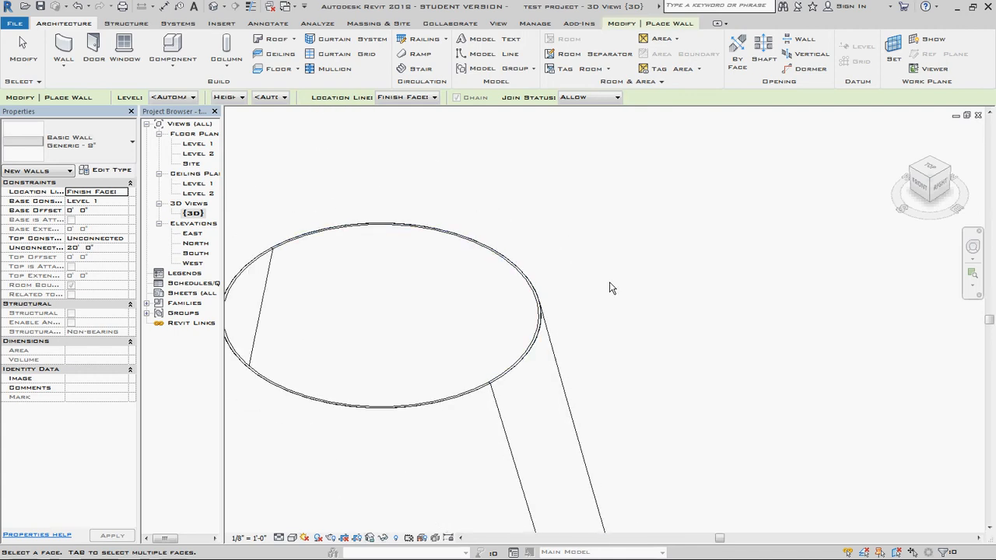
scroll(532, 295, "up", 2)
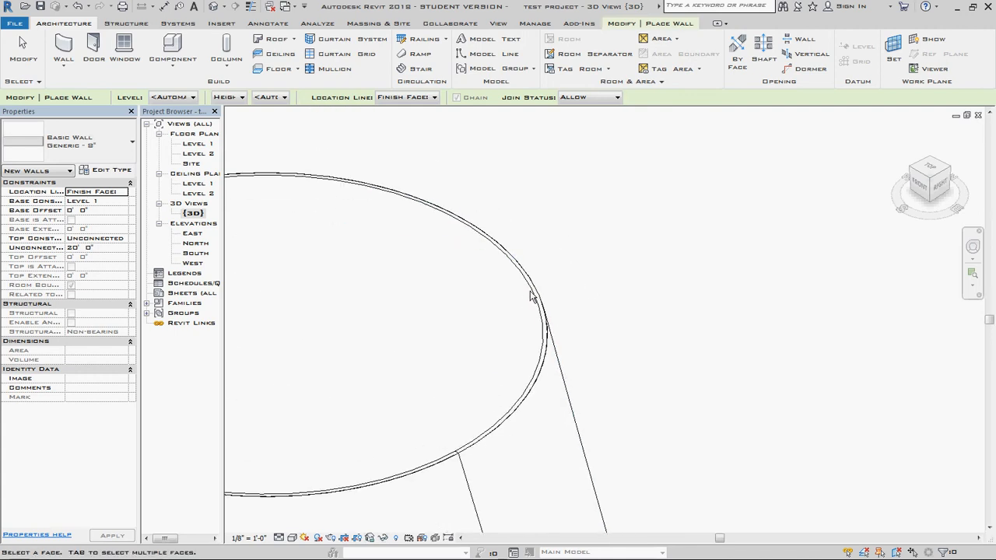
scroll(537, 296, "down", 2)
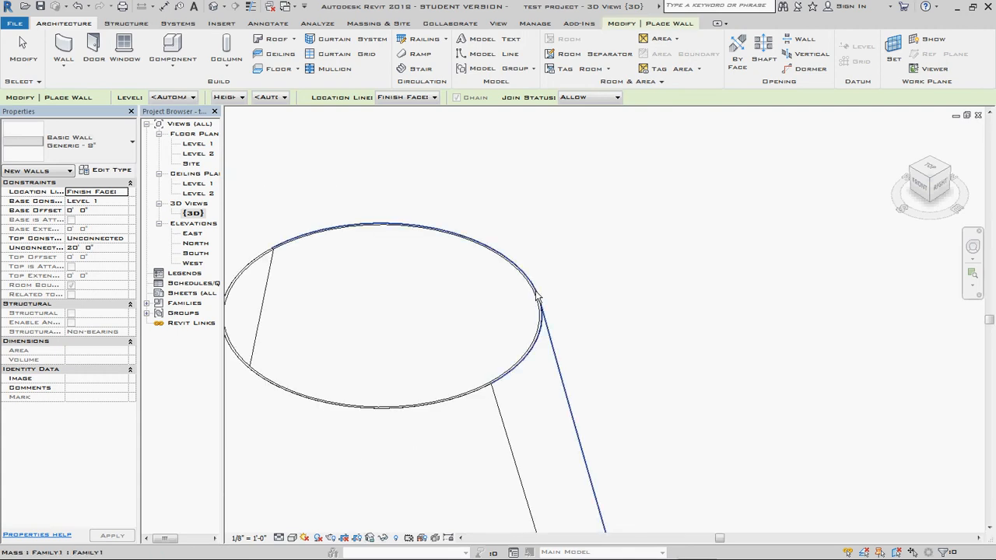
scroll(607, 296, "down", 3)
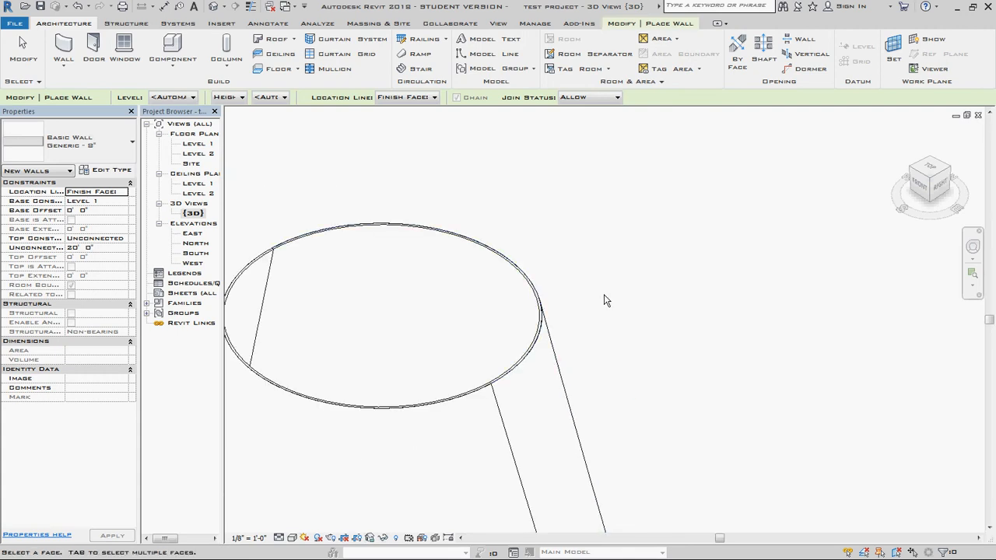
scroll(595, 347, "down", 3)
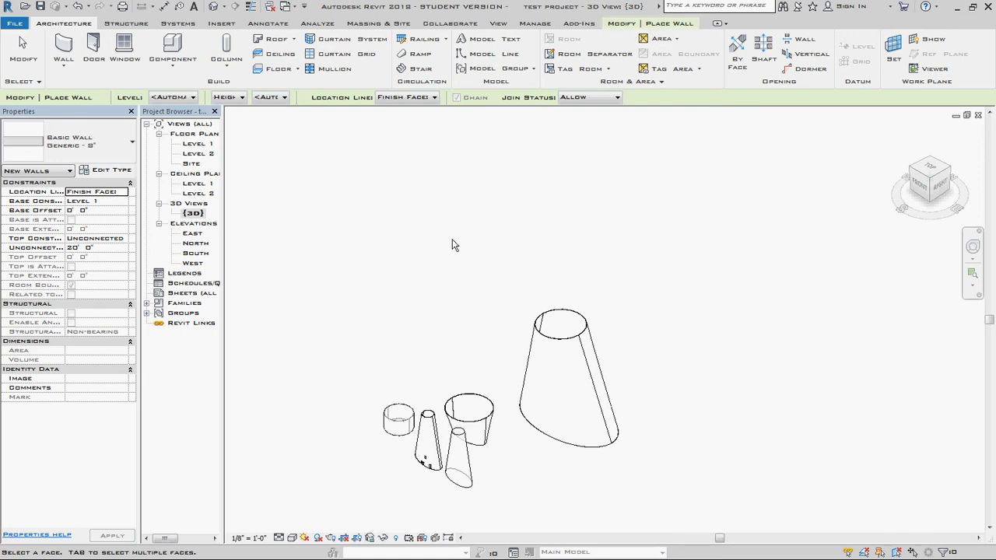
key("Escape")
key("Escape")
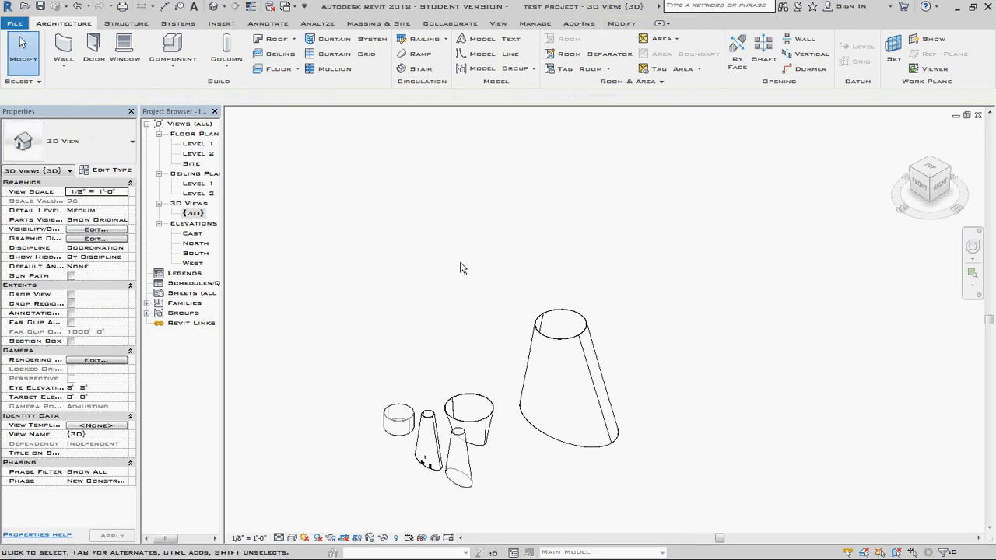
left_click(573, 345)
left_click(643, 332)
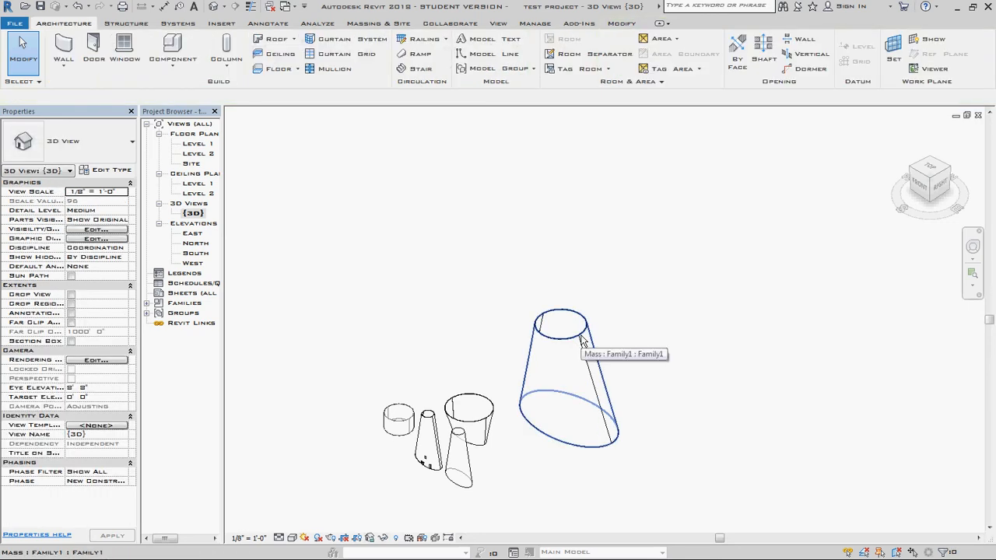
Check the wall on the large mass by selecting it separately from the mass and viewing its outline.
key("Tab")
left_click(580, 335)
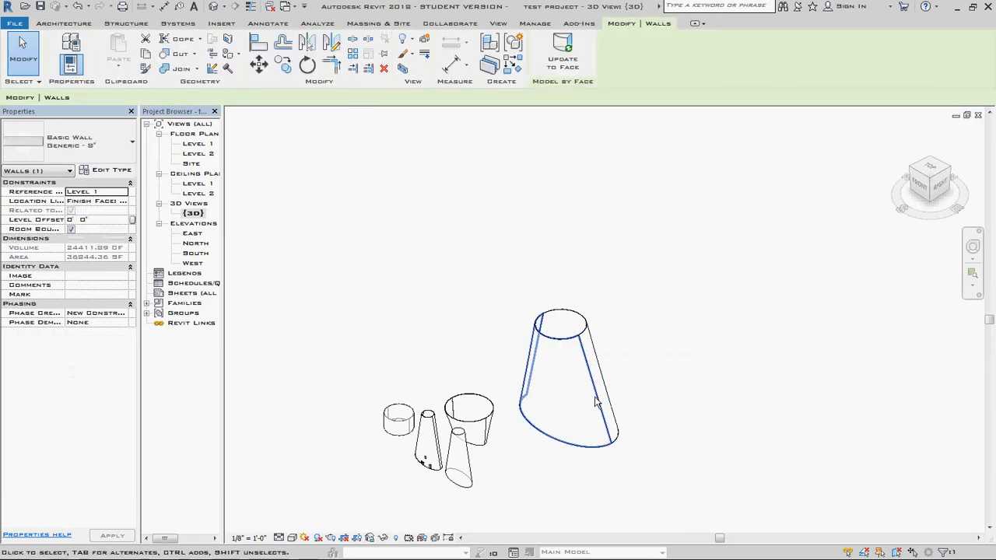
left_click(656, 388)
scroll(591, 401, "up", 2)
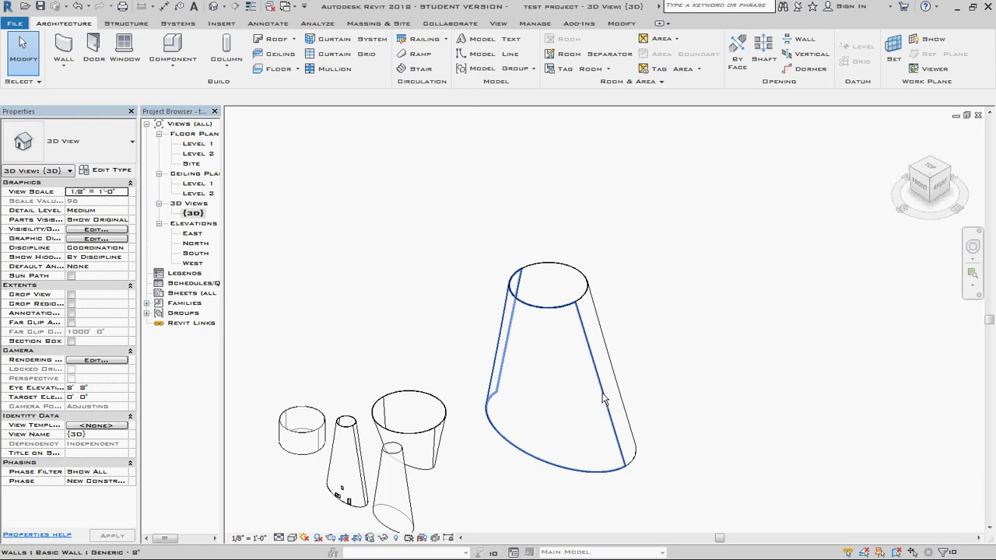
left_click(602, 399)
scroll(660, 378, "down", 2)
Move the large tapered mass out of its walls, to about 259' from the cylindrical form, leaving the walls in place.
left_click(649, 416)
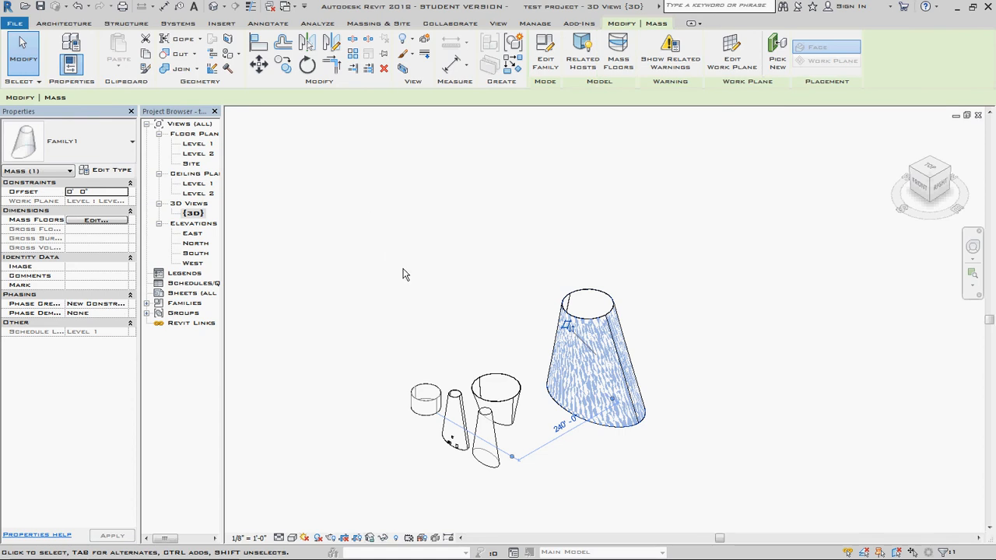
left_click(259, 64)
left_click(642, 465)
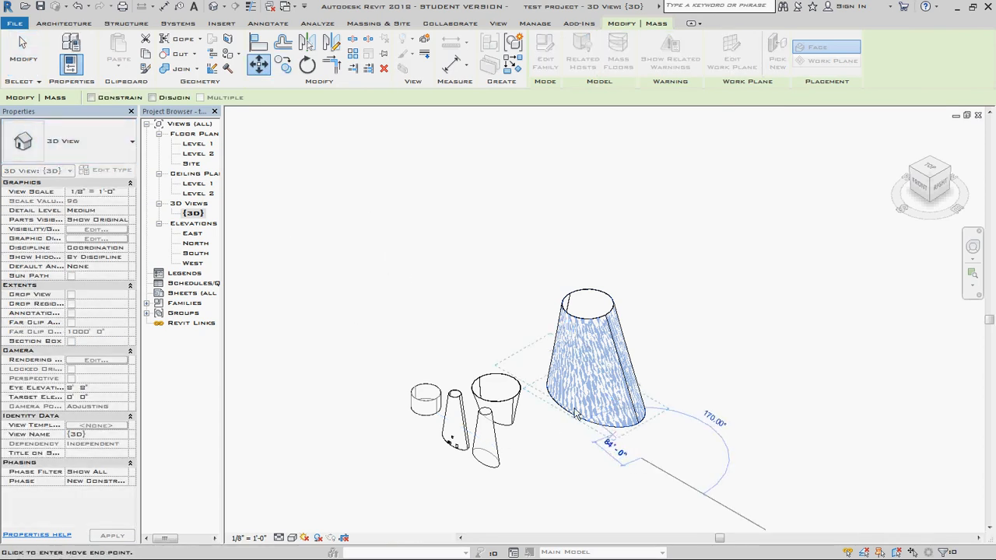
left_click(507, 360)
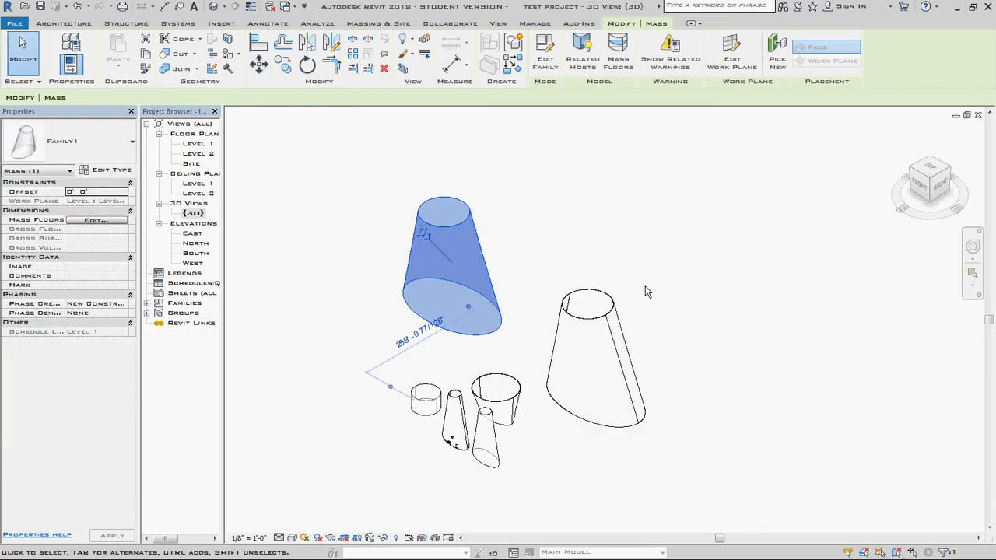
key("Escape")
scroll(591, 303, "up", 5)
scroll(540, 334, "up", 2)
scroll(562, 322, "down", 5)
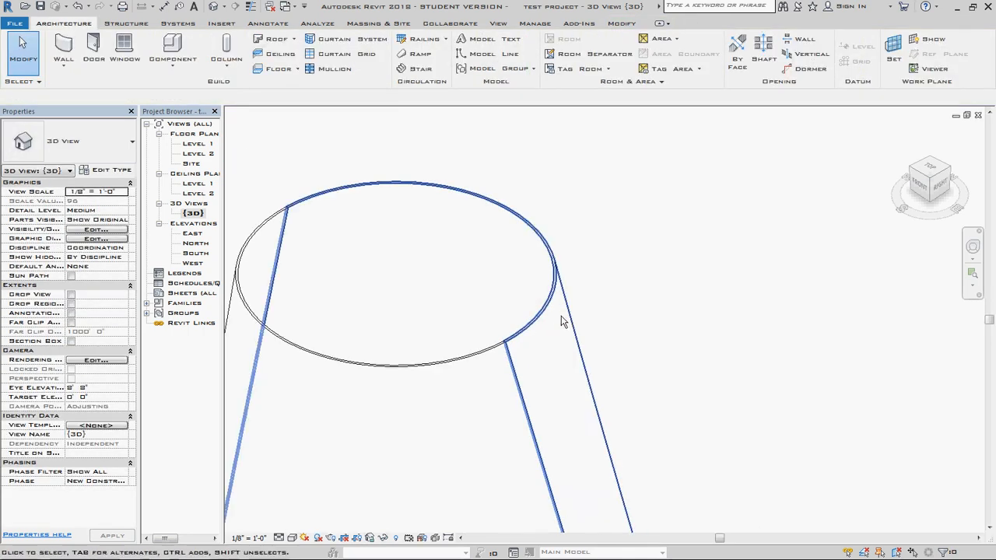
Open the Level 1 floor plan and examine where the two large curved walls meet.
left_click(198, 145)
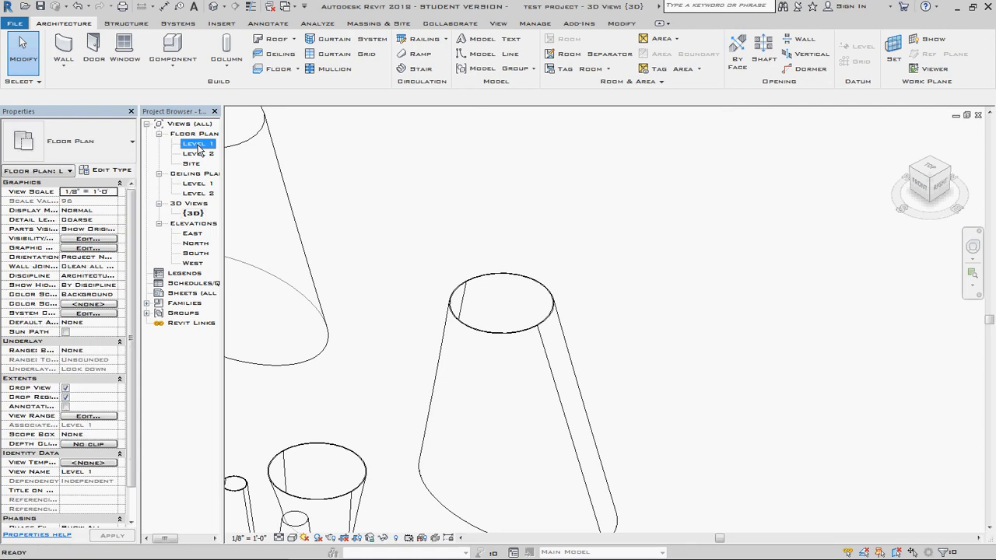
double_click(199, 149)
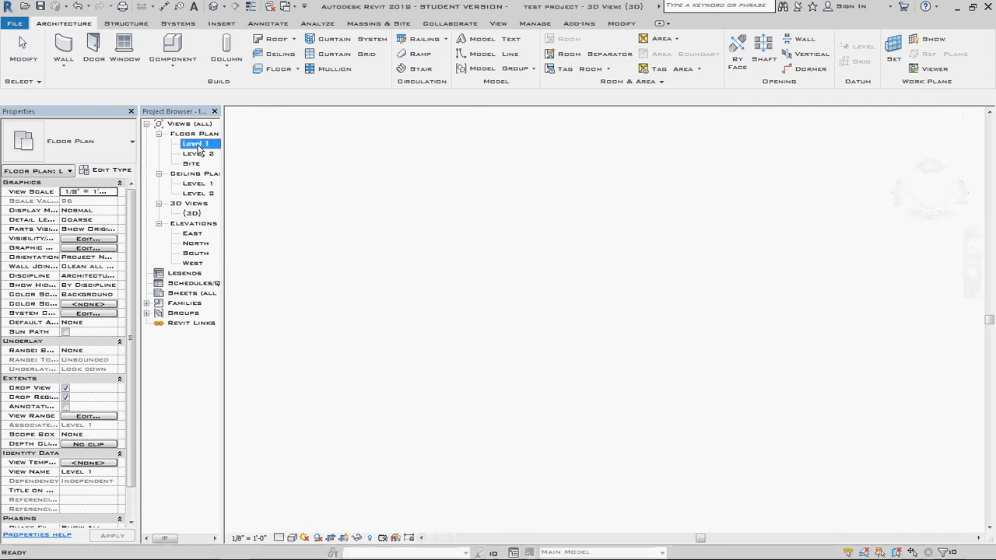
scroll(533, 284, "down", 2)
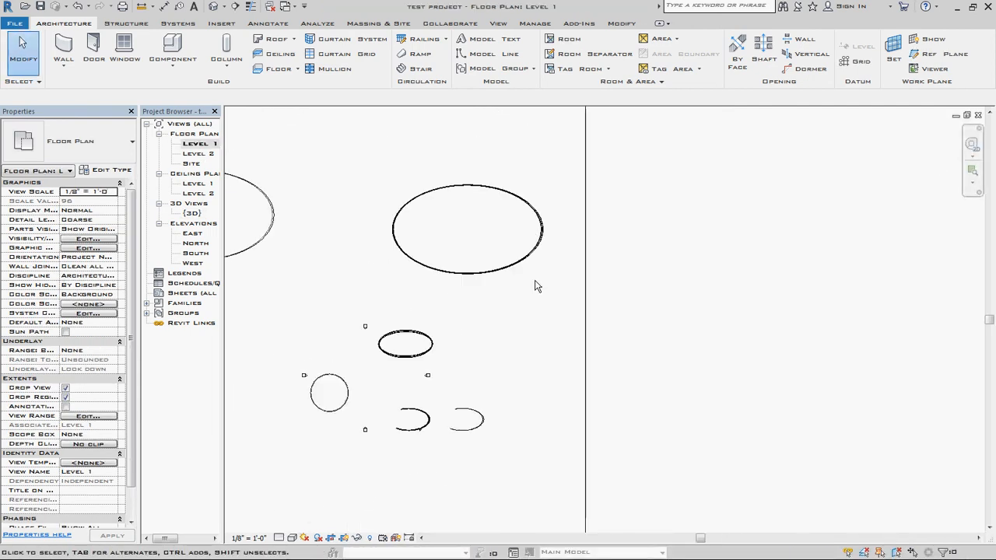
scroll(544, 222, "up", 6)
left_click(573, 204)
scroll(660, 291, "down", 6)
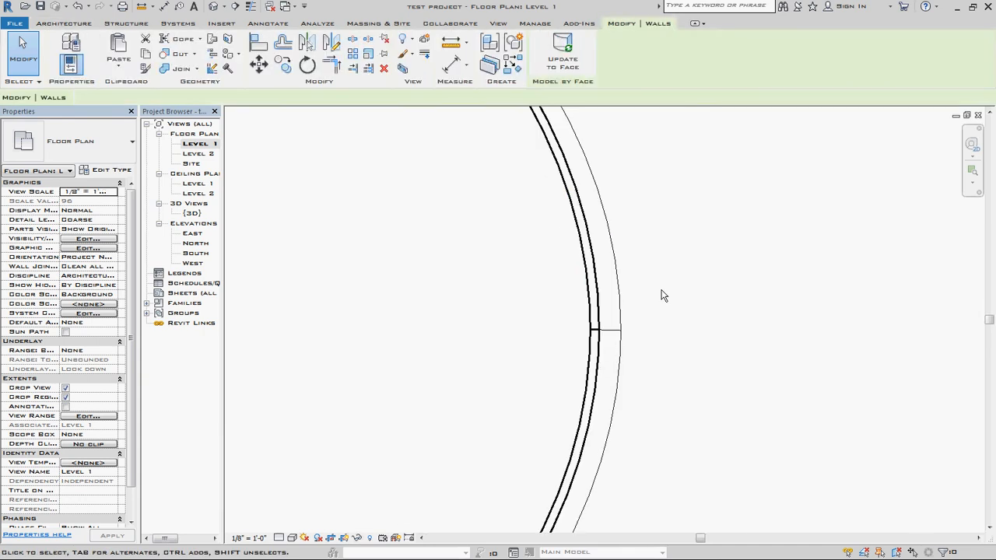
key("Escape")
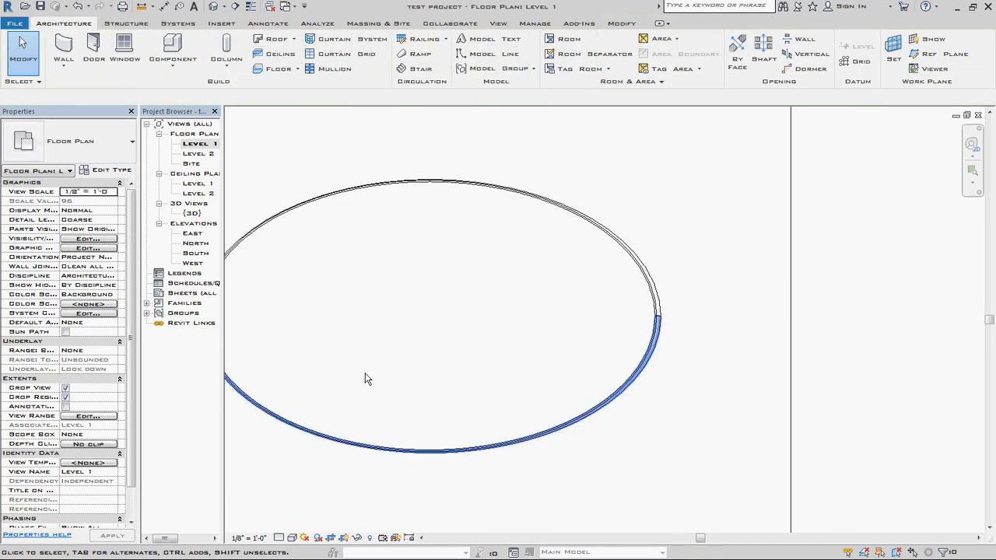
Place a Single-Flush 36" x 84" door in the front curved wall of the large form on Level 1.
scroll(484, 345, "down", 2)
scroll(365, 329, "up", 4)
scroll(350, 307, "up", 3)
scroll(350, 307, "down", 5)
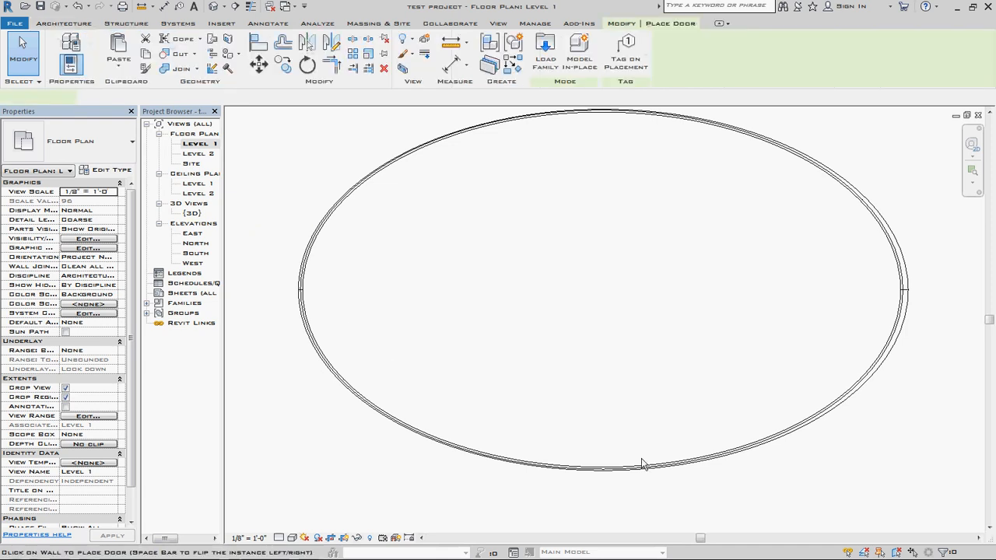
left_click(644, 468)
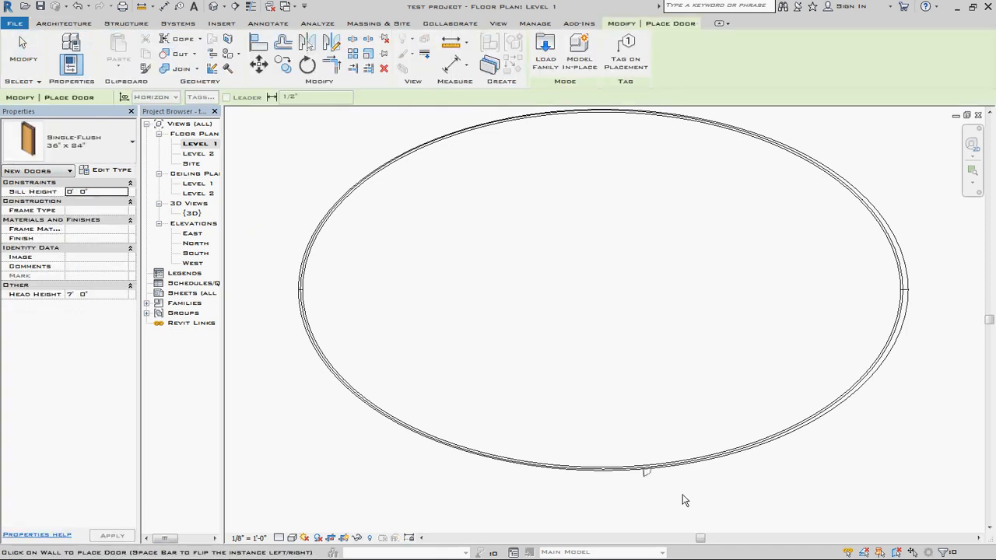
scroll(683, 500, "up", 4)
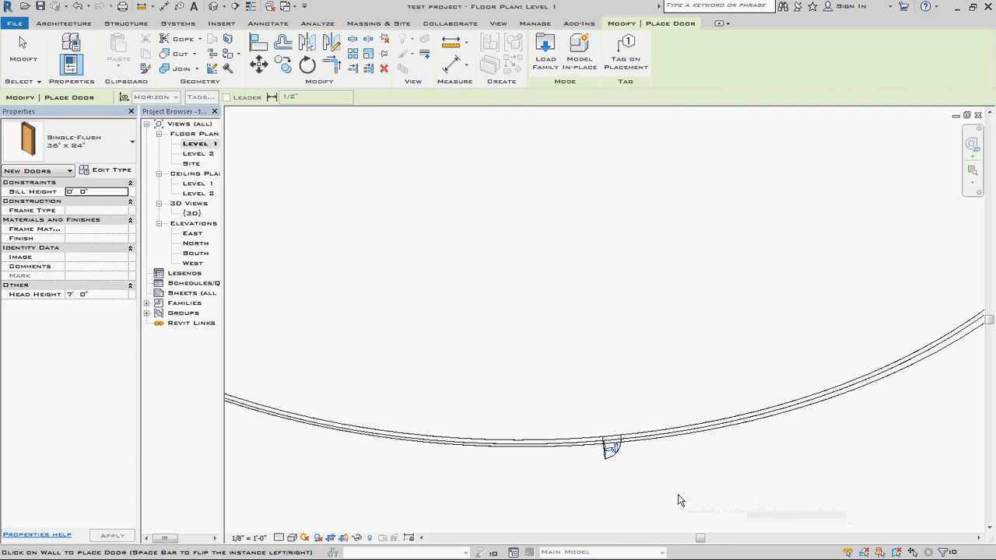
key("Escape")
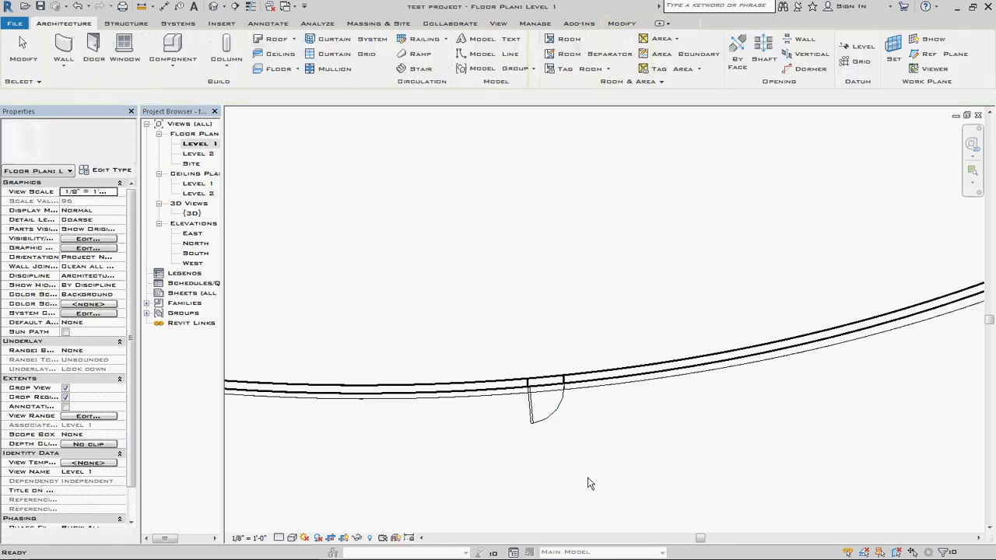
Examine how the new door sits in the large curved wall in plan.
scroll(506, 422, "down", 3)
scroll(532, 413, "up", 3)
left_click(532, 413)
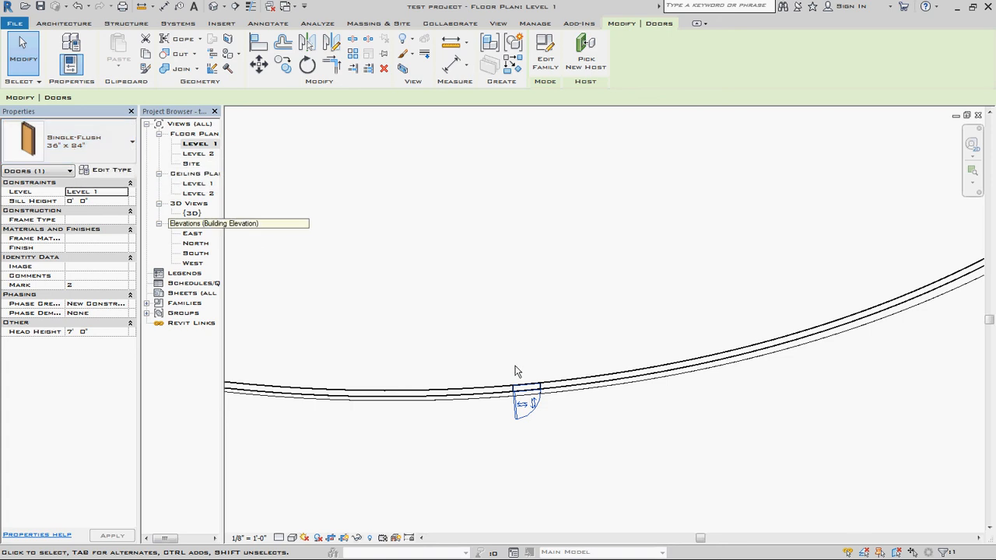
scroll(540, 415, "up", 3)
scroll(541, 418, "down", 5)
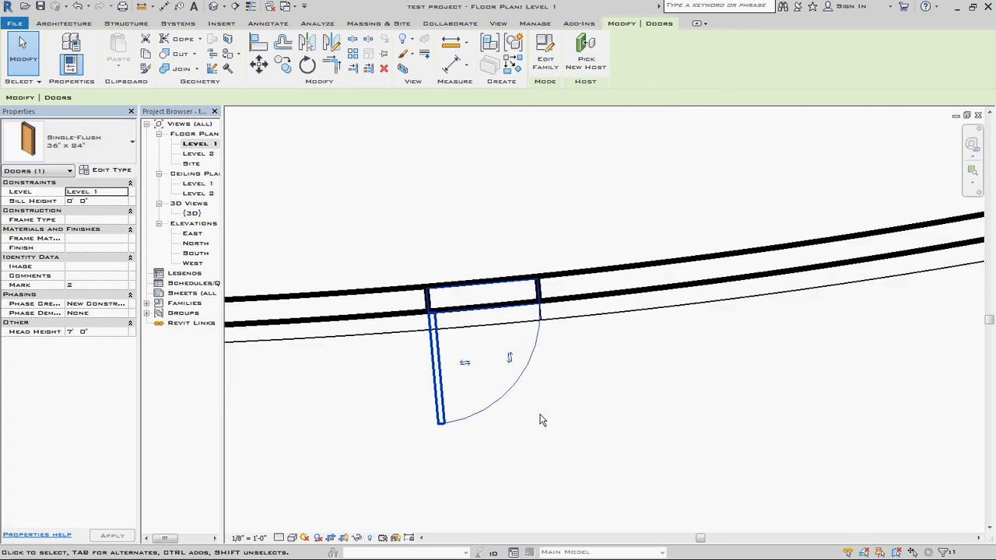
key("Escape")
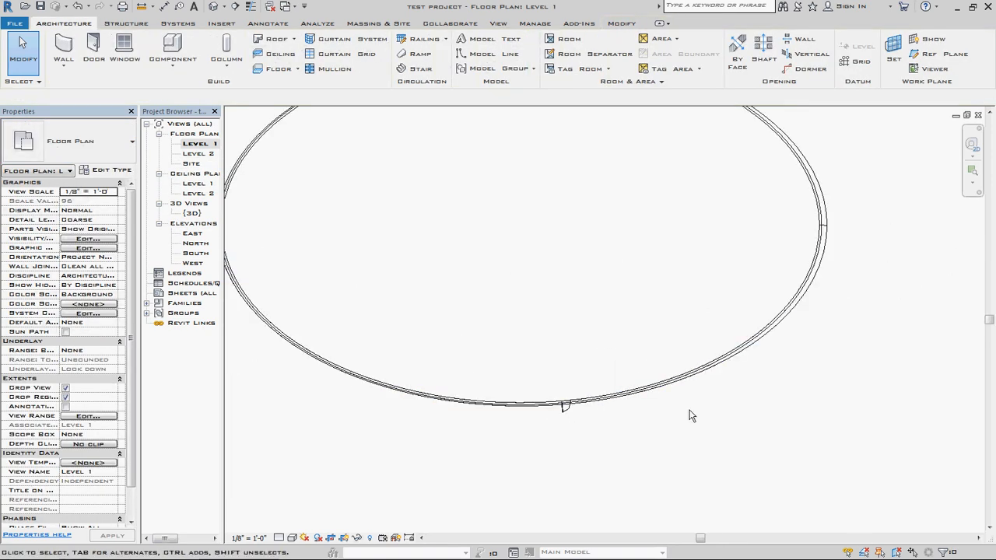
Open the Level 2 floor plan and examine how the tapered walls are cut compared with the Level 1 outline.
scroll(743, 346, "down", 4)
scroll(787, 222, "up", 4)
scroll(513, 224, "down", 3)
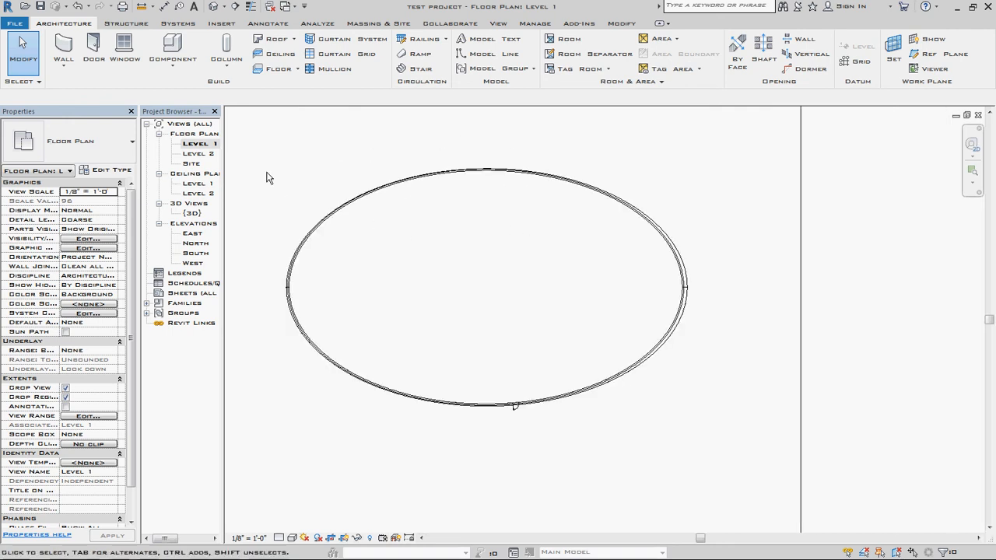
left_click(206, 154)
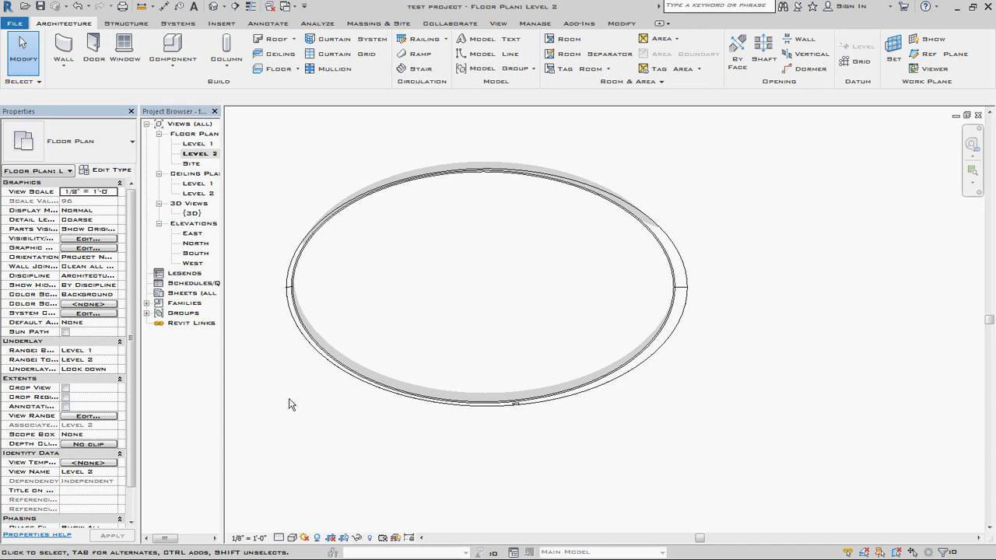
scroll(276, 284, "up", 2)
scroll(284, 287, "up", 1)
scroll(285, 287, "down", 4)
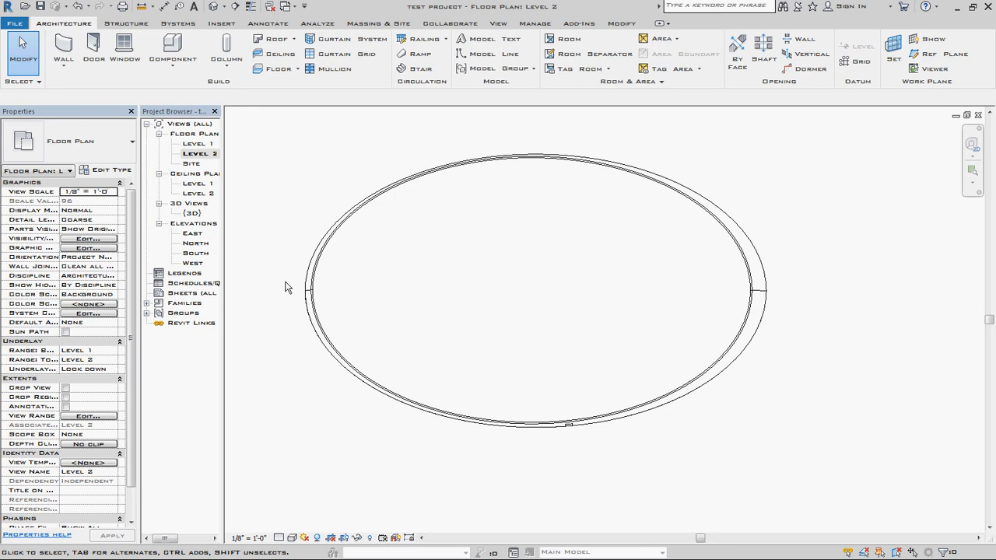
scroll(575, 422, "up", 2)
scroll(576, 422, "down", 2)
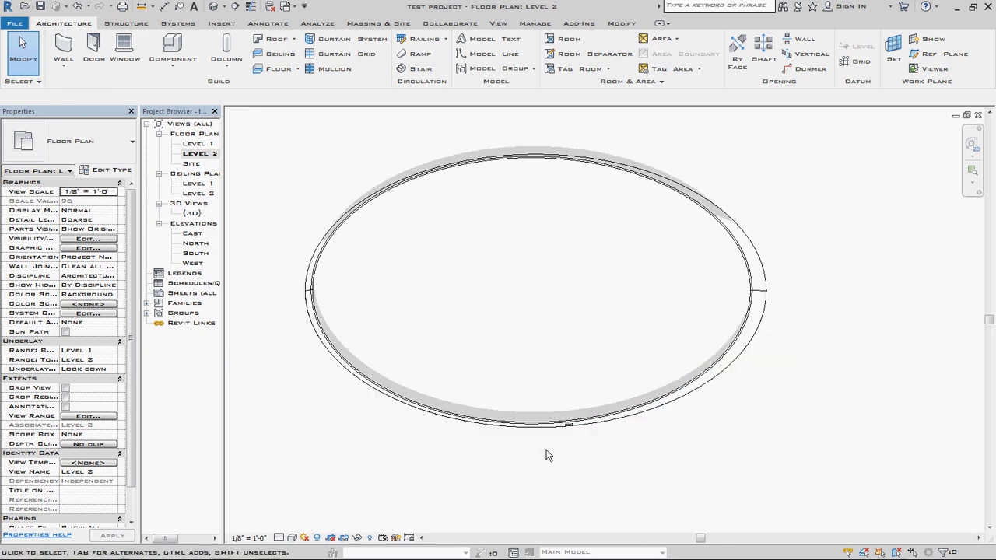
Look over all the forms in the {3D} view and return to the Level 1 floor plan.
double_click(193, 215)
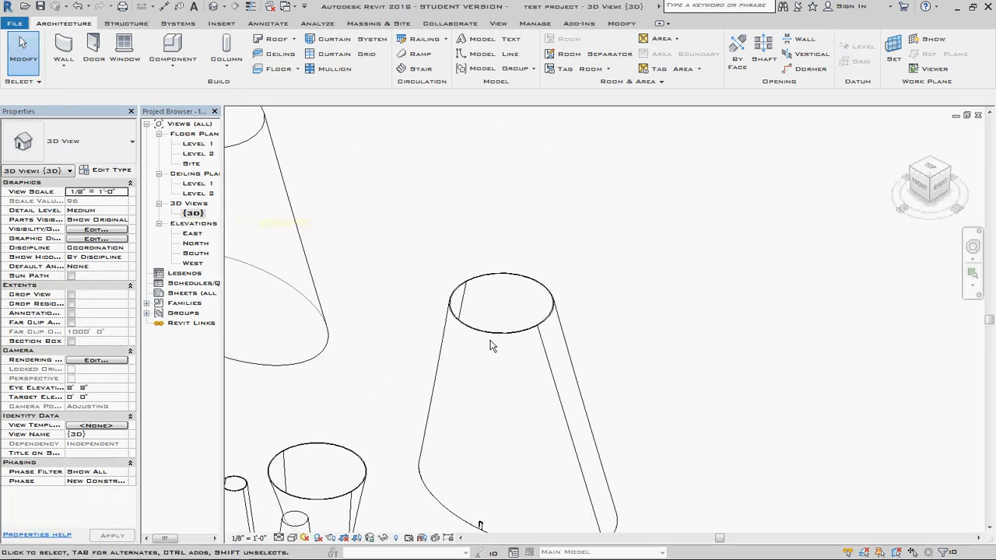
scroll(576, 276, "down", 2)
scroll(585, 281, "down", 2)
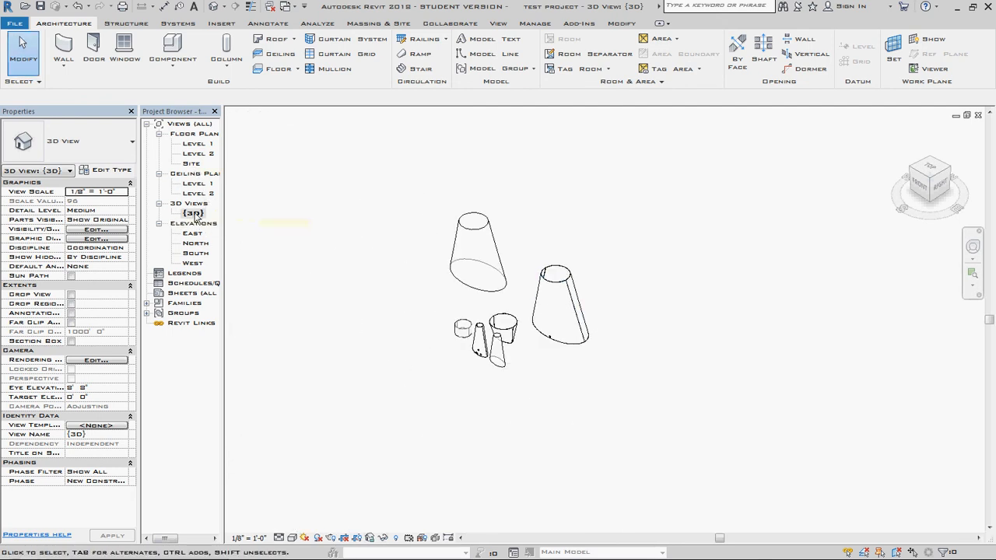
left_click(196, 184)
double_click(202, 145)
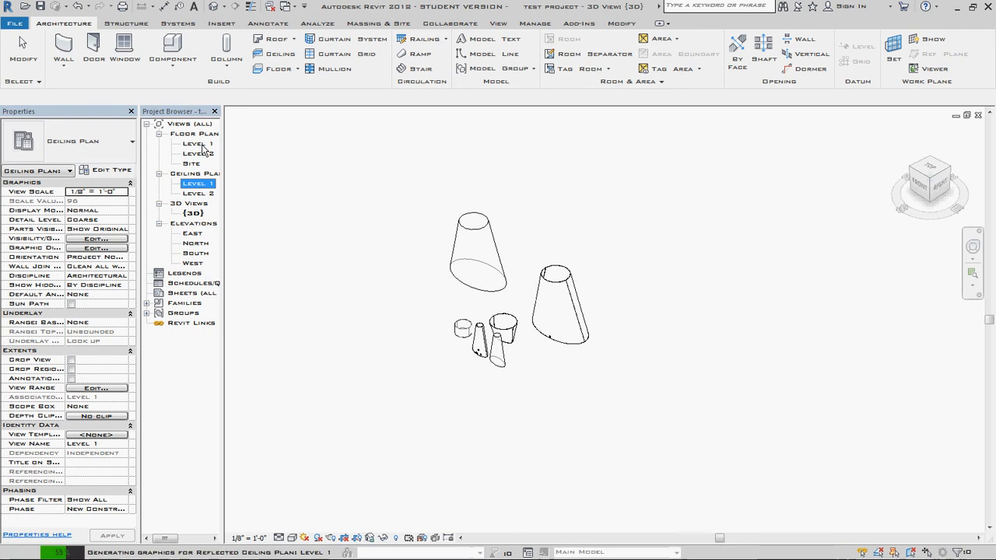
scroll(616, 392, "down", 2)
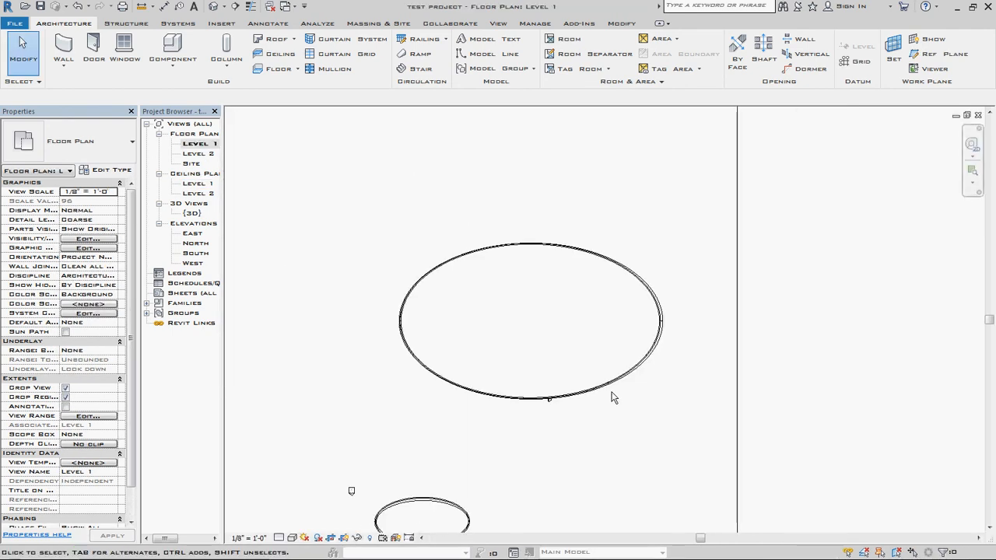